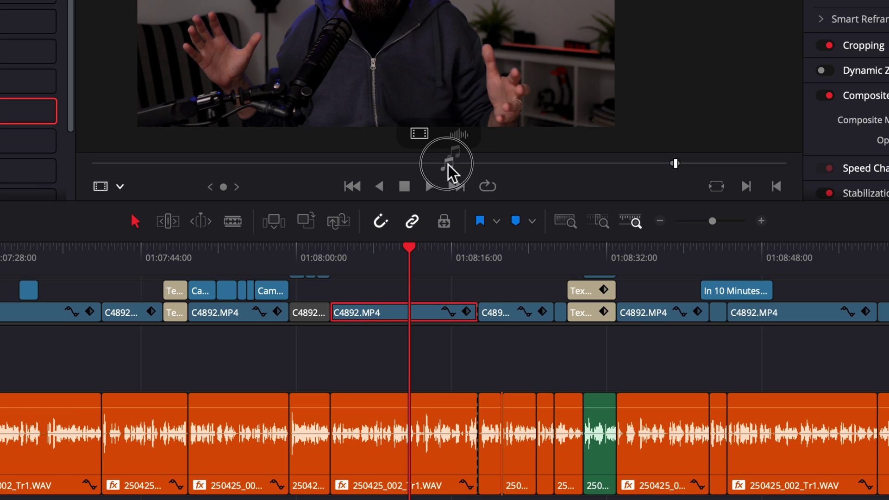
Step: Place the C4892.MP4 camera audio on the empty track under V1, select it and adjust its volume
left_click_drag(448, 165, 353, 349)
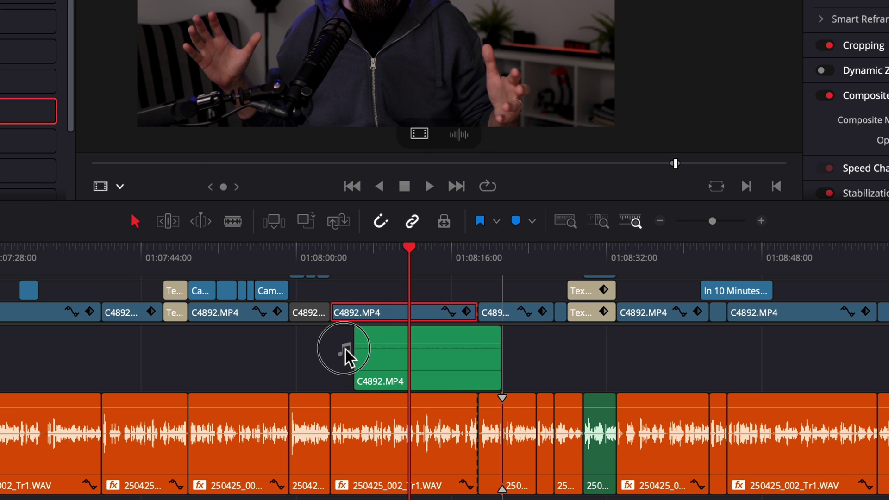
left_click(368, 363)
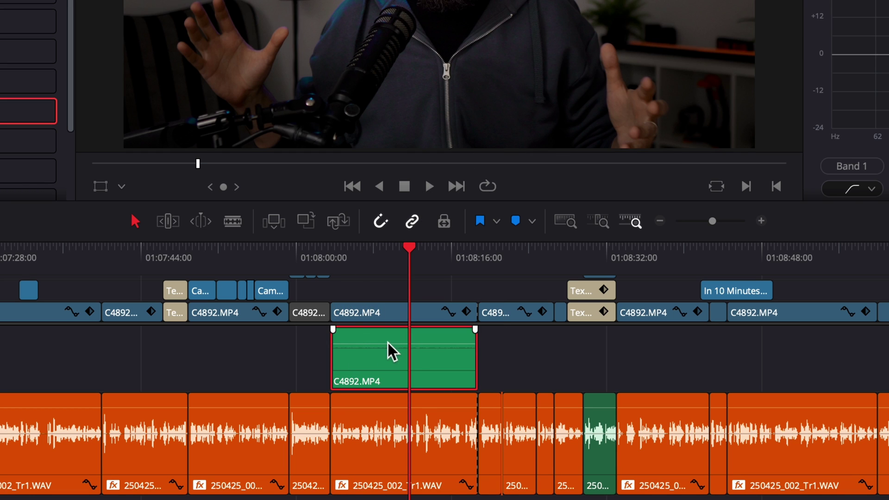
left_click_drag(388, 342, 396, 318)
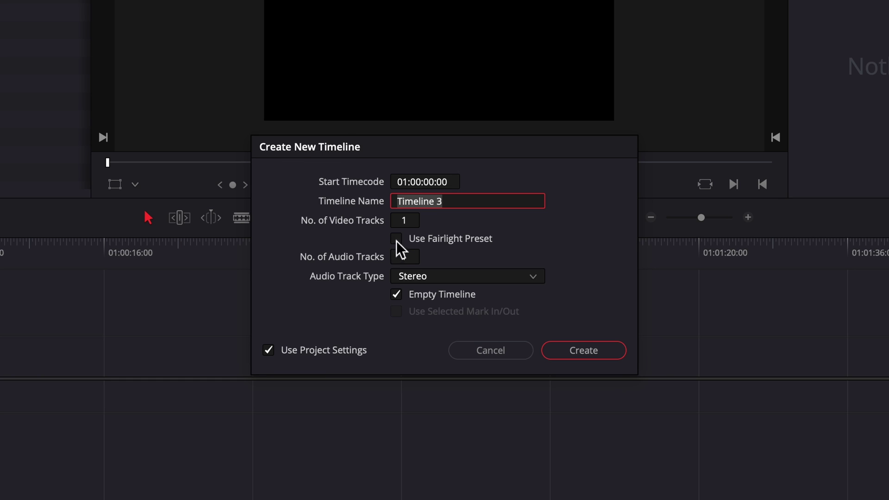
Step: Enable Use Fairlight Preset in the Create New Timeline dialog
left_click(396, 239)
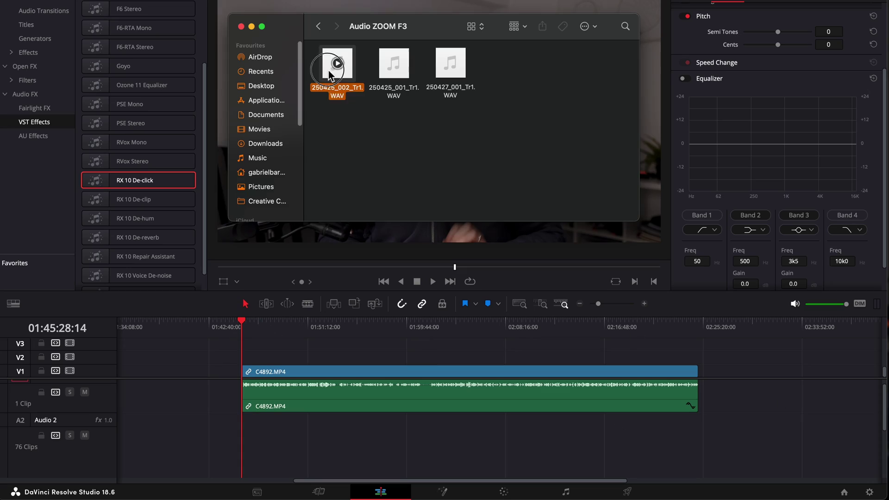
Step: Drop 250425_002_Tr1.WAV onto Audio 2 and turn off snapping
left_click_drag(338, 65, 239, 424)
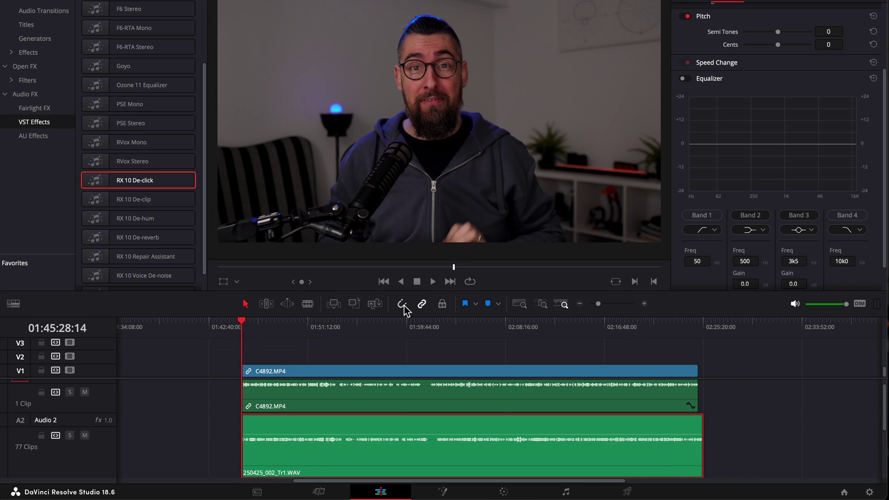
left_click(401, 304)
key("super+equal")
left_click_drag(532, 455, 656, 455)
Step: Move the WAV clip close to the C4892.MP4 clip and select it on Audio 2
scroll(626, 449, "right", 10)
key("super+minus")
key("super+minus")
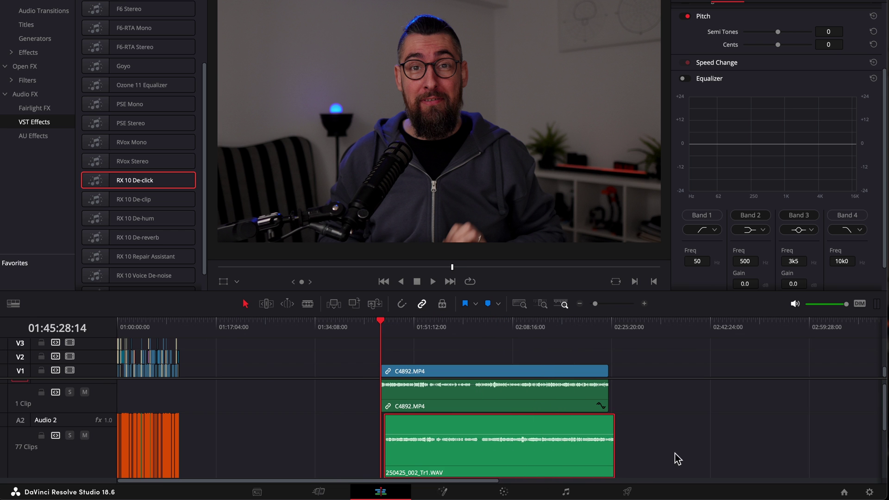
mouse_move(572, 459)
left_mouse_down()
mouse_move(471, 466)
mouse_move(581, 463)
mouse_move(574, 457)
left_mouse_up()
left_click(479, 330)
key("super+equal")
key("super+equal")
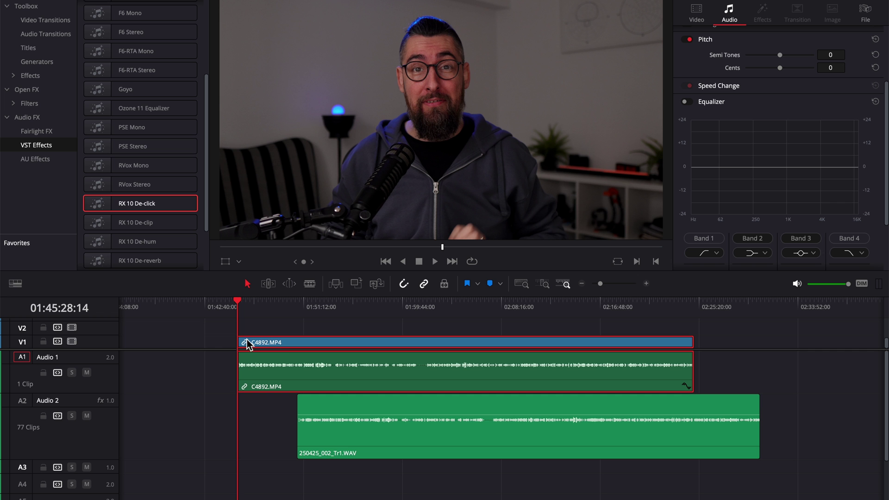
left_click(97, 438)
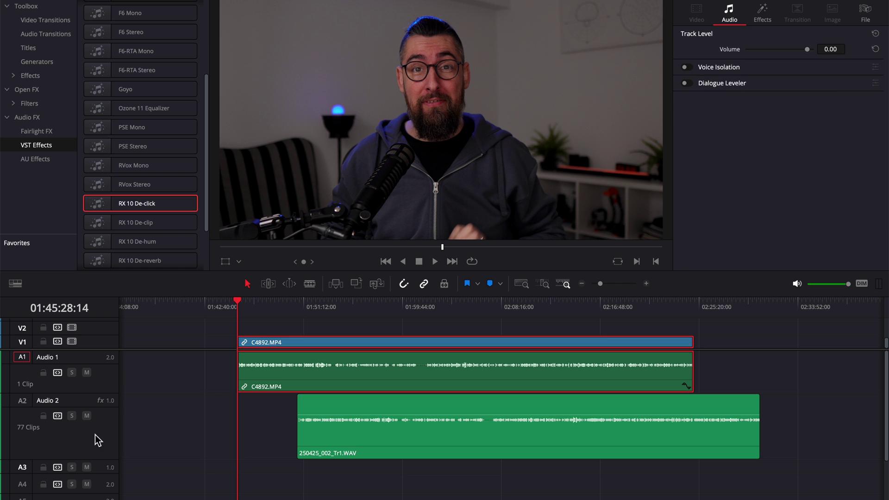
left_click(508, 437)
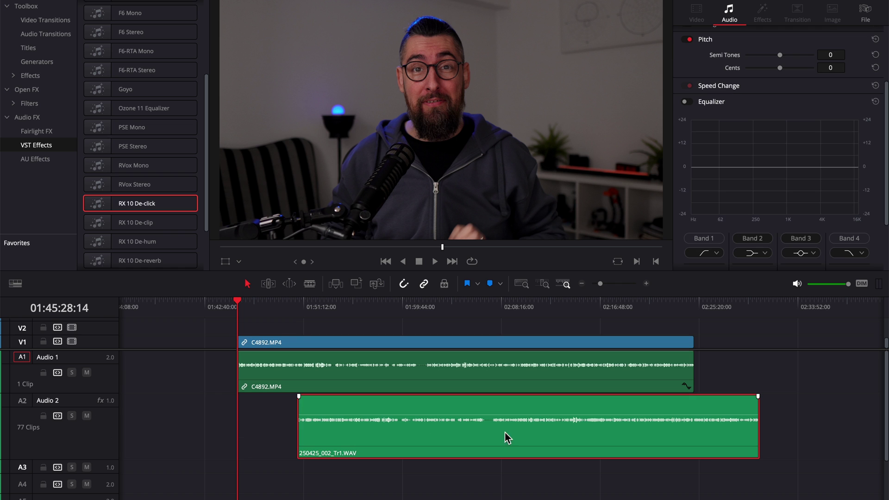
left_click(257, 419)
right_click(357, 345)
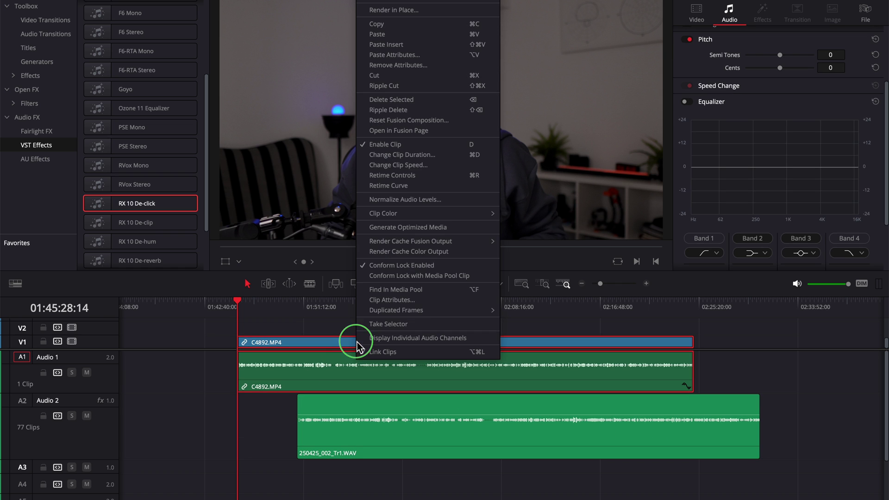
left_click(420, 352)
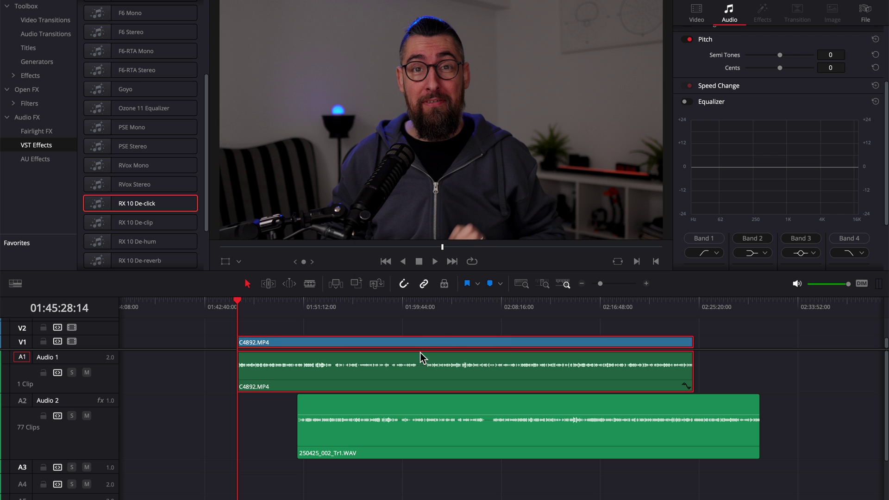
right_click(374, 345)
left_click(386, 352)
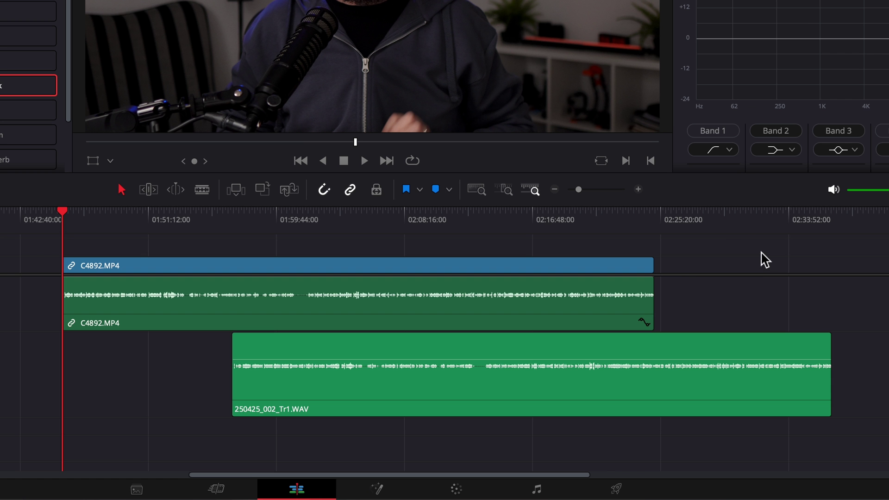
Step: Auto-align the WAV to the C4892.MP4 clip based on waveform, then mute Audio 1
left_click_drag(760, 252, 405, 393)
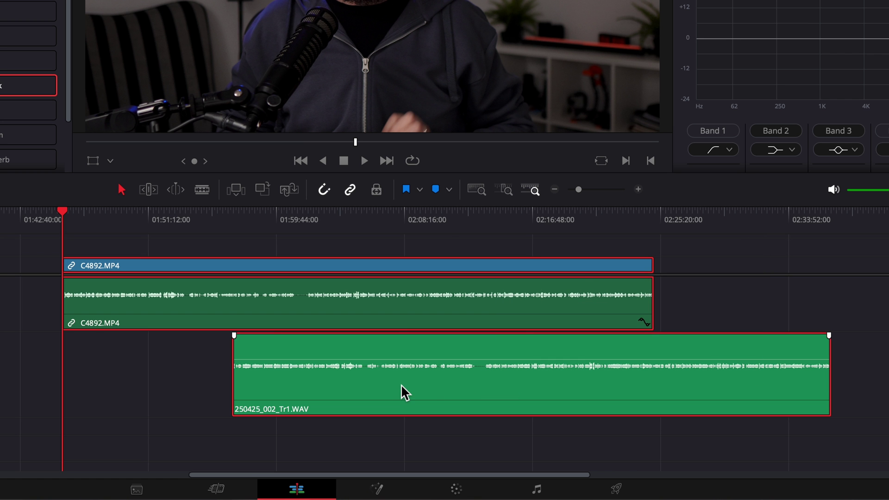
right_click(406, 393)
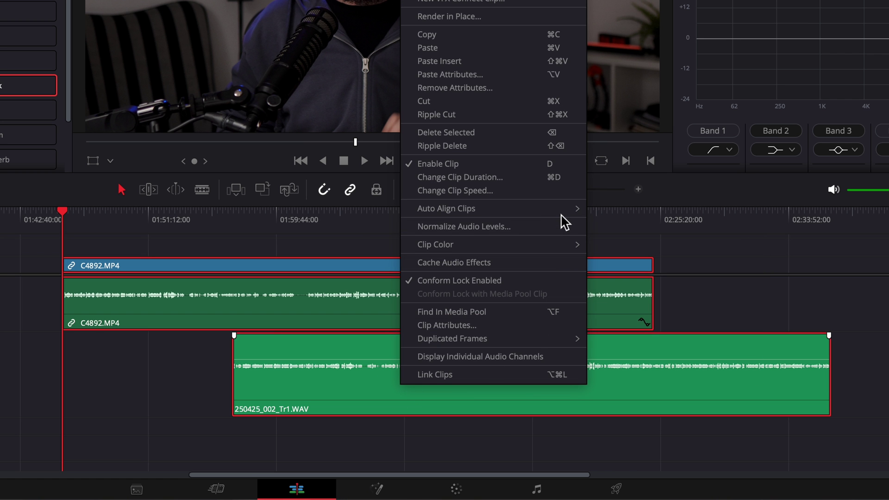
mouse_move(543, 218)
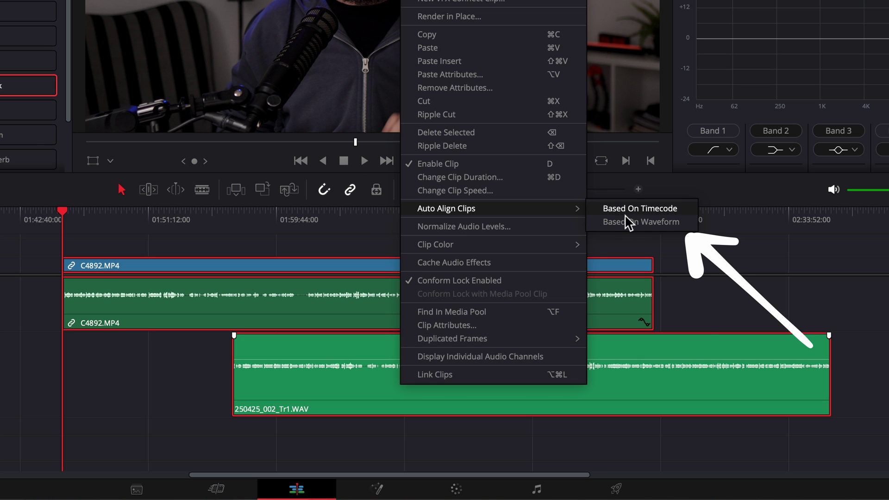
left_click(654, 224)
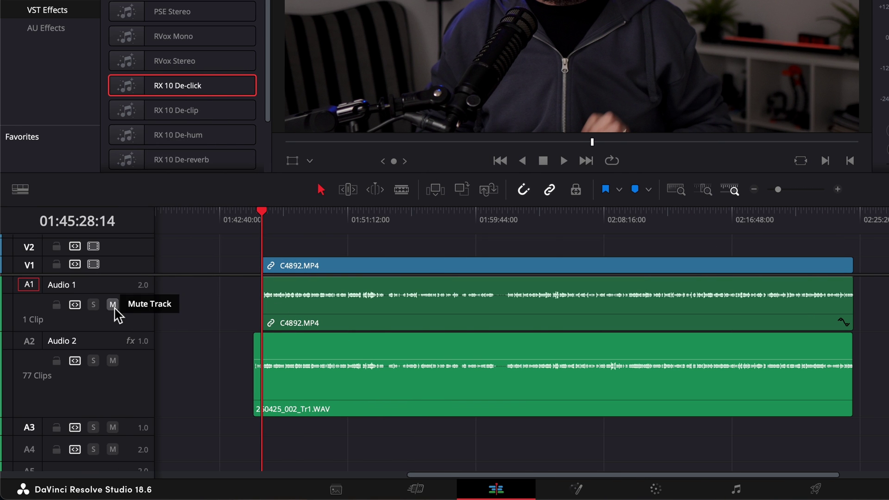
left_click(112, 305)
Step: Link the video, camera audio and WAV clips together
left_click_drag(888, 253, 556, 397)
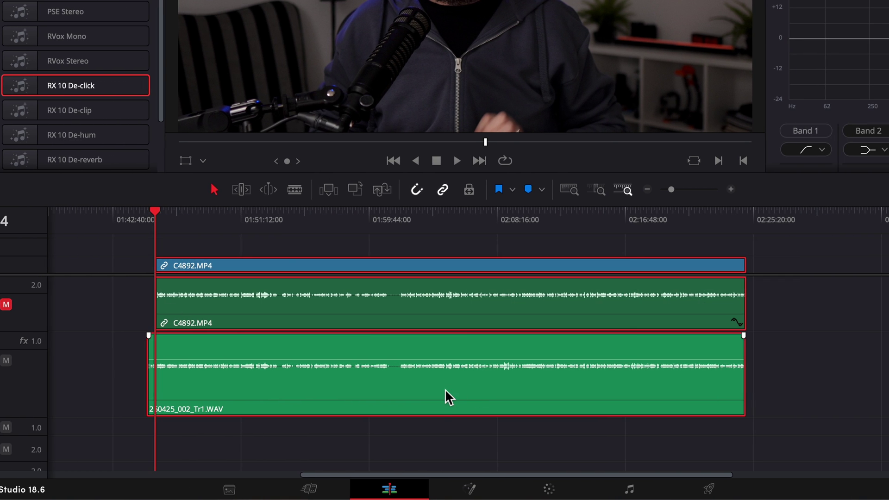
right_click(553, 394)
left_click(474, 378)
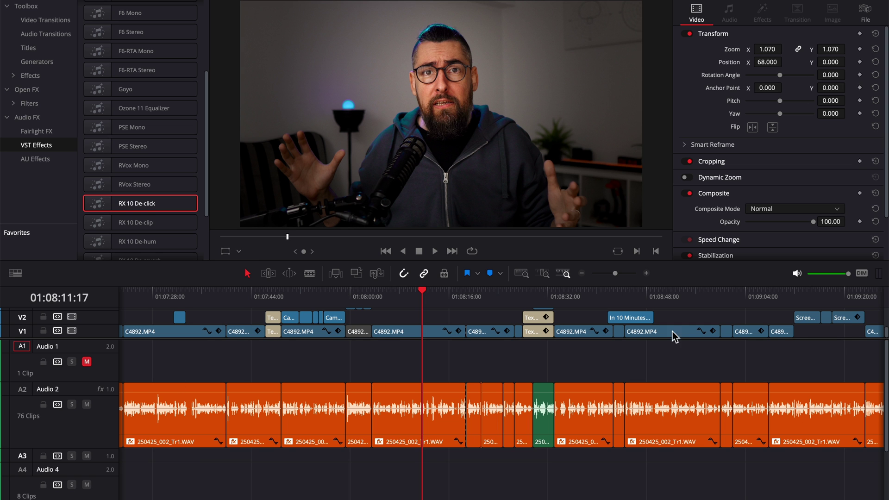
Step: Fit the edit with Shift+Z, move the playhead, and match-frame the C4892.MP4 source
key("shift+z")
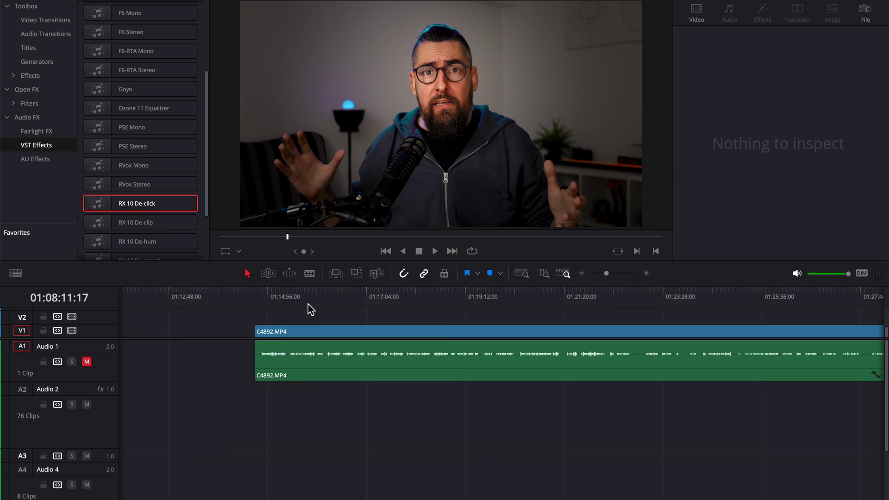
left_click_drag(391, 298, 542, 301)
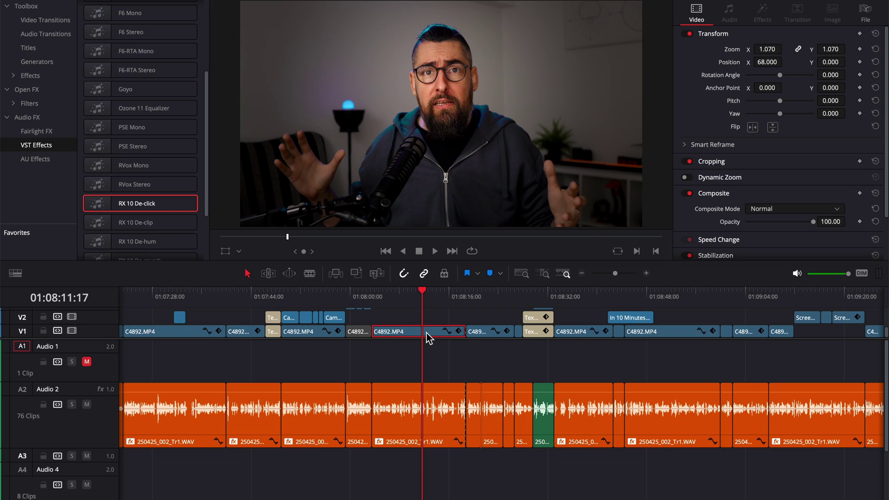
key("f")
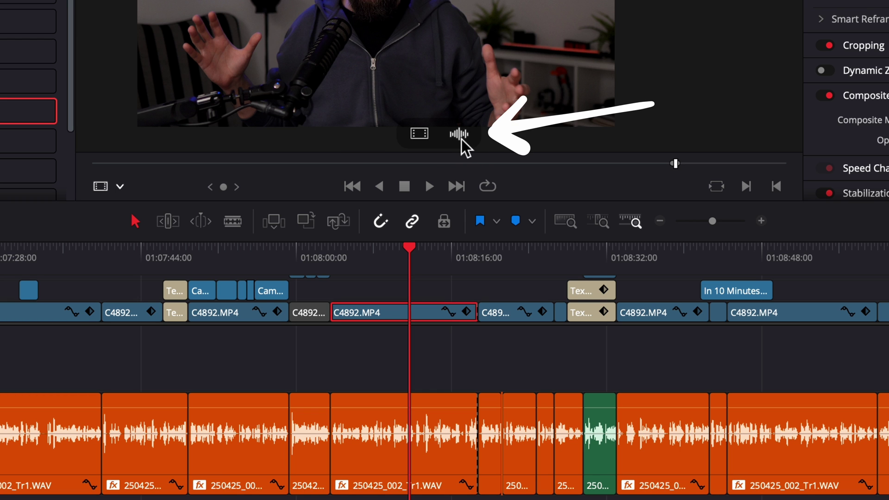
Step: Add the source camera audio under V1 and link it with the C4892.MP4 video clip
mouse_move(463, 137)
left_mouse_down()
mouse_move(354, 349)
mouse_move(338, 351)
left_mouse_up()
left_click(371, 363)
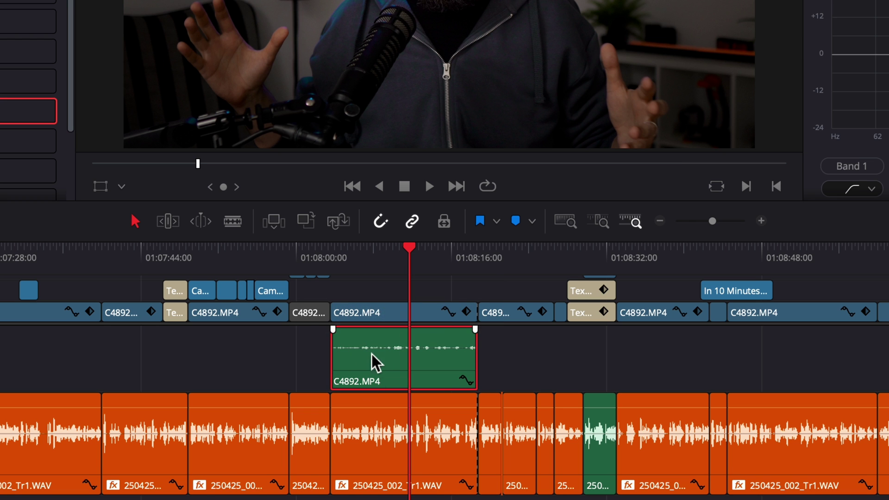
left_click(370, 313, "super")
right_click(422, 349)
left_click(416, 354)
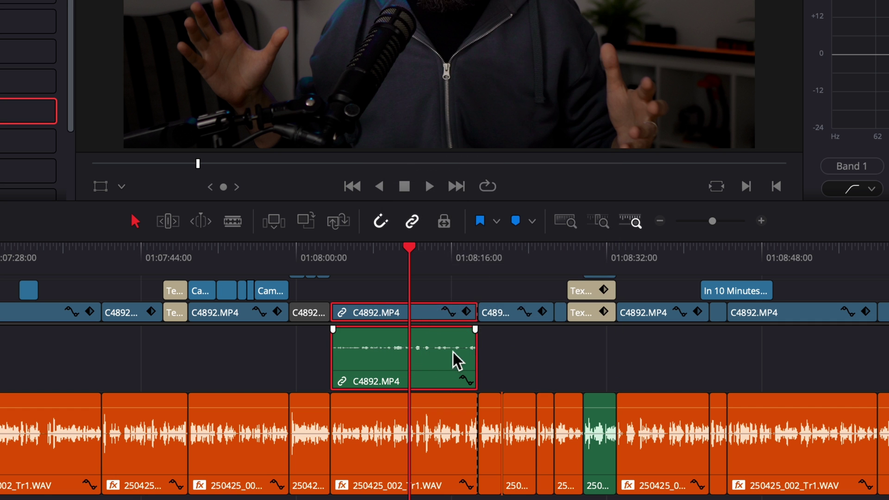
left_click(452, 297)
Step: Select the video, camera audio and WAV clips and bring up their clip options
left_click_drag(452, 296, 413, 433)
right_click(432, 431)
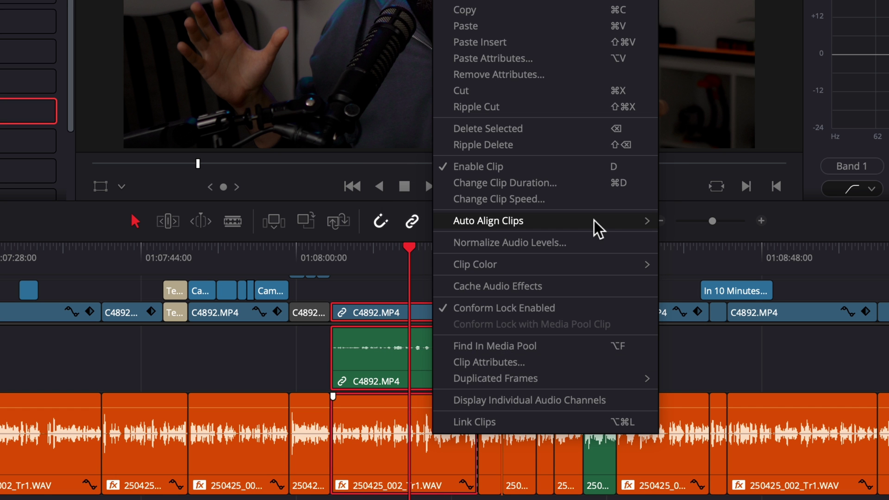
mouse_move(597, 222)
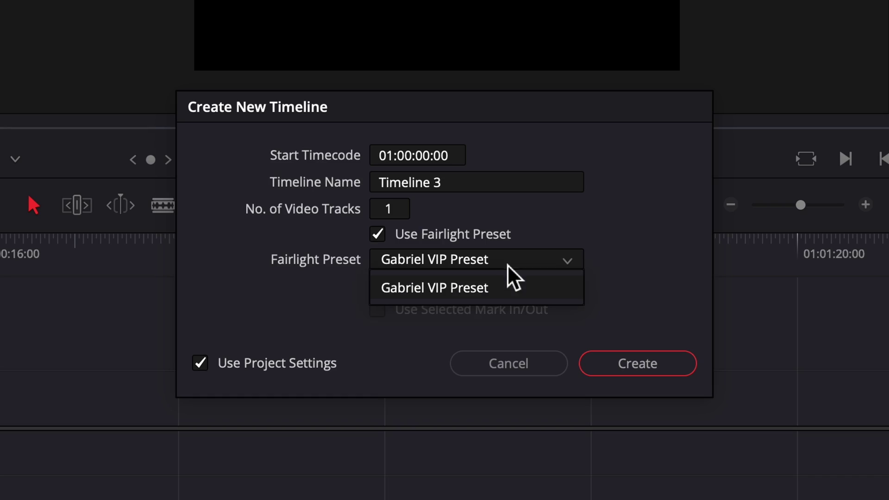
Step: Choose the saved Fairlight preset, then blade C4892.MP4 near 01:14:57 and 01:15:05 and delete the middle piece
left_click(475, 289)
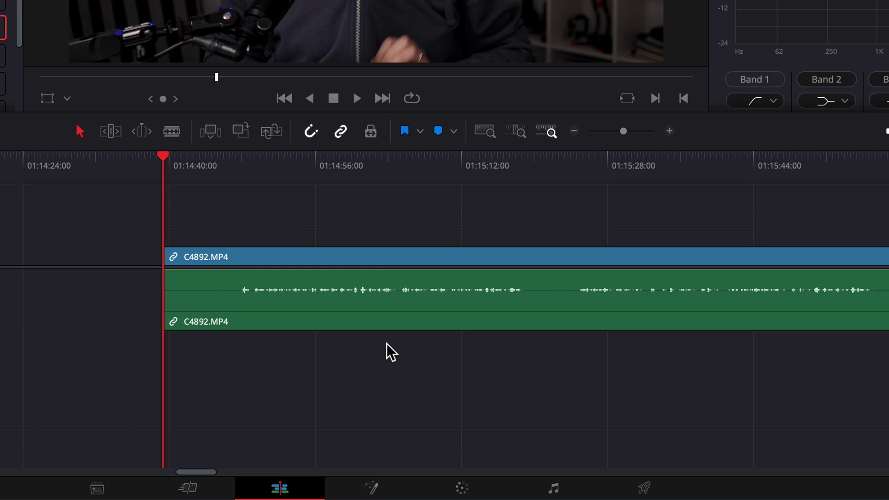
key("b")
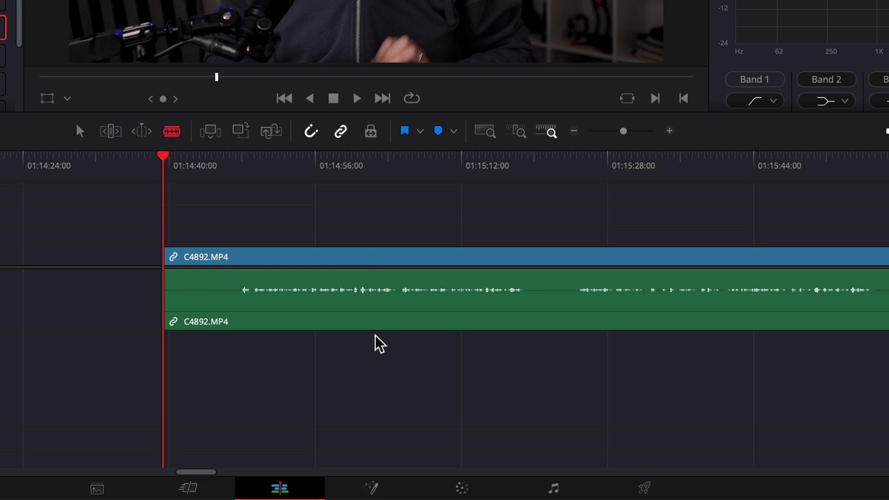
left_click(338, 305)
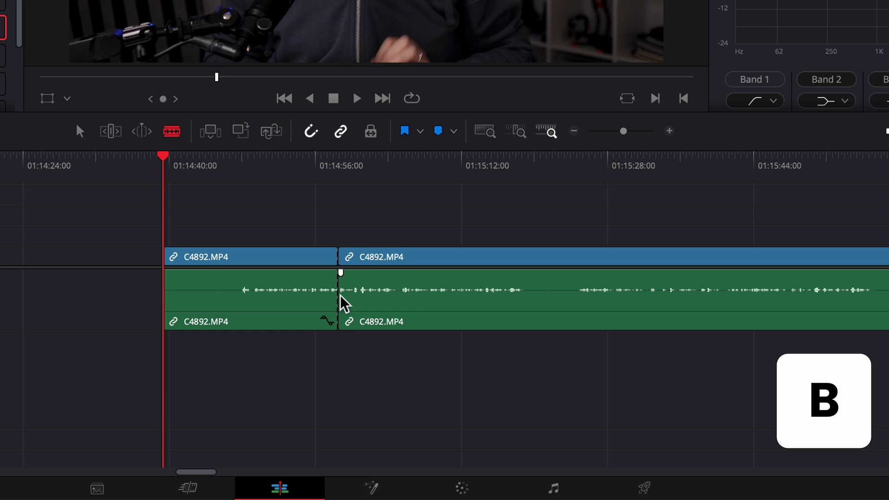
left_click(400, 308)
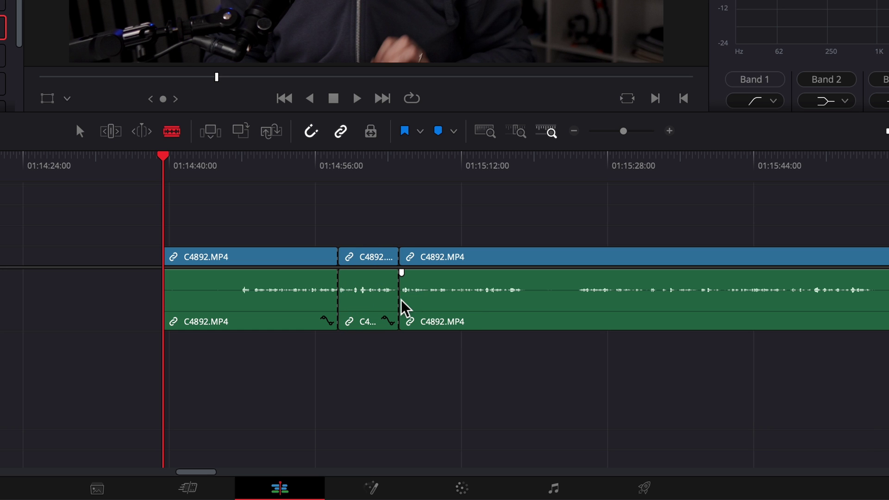
key("a")
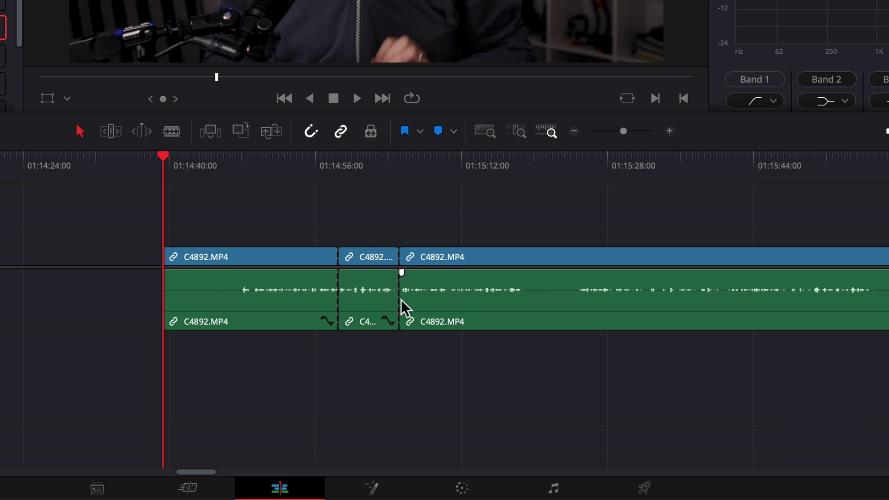
left_click(368, 263)
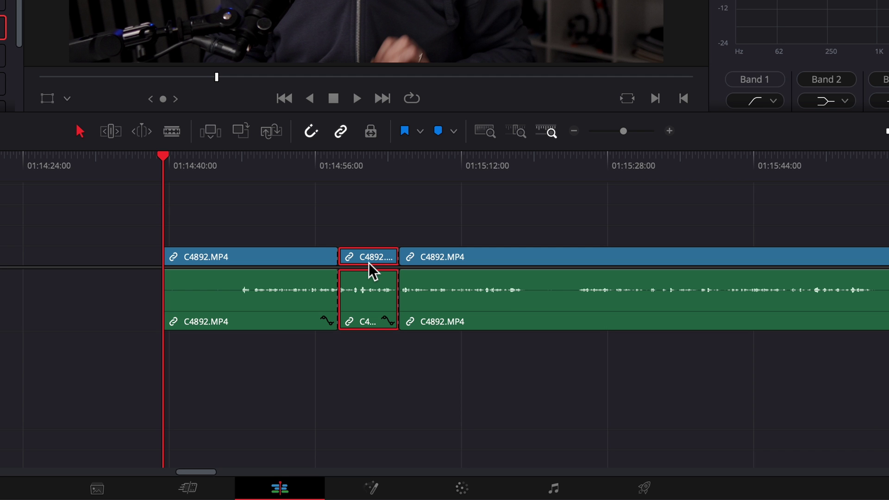
key("Delete")
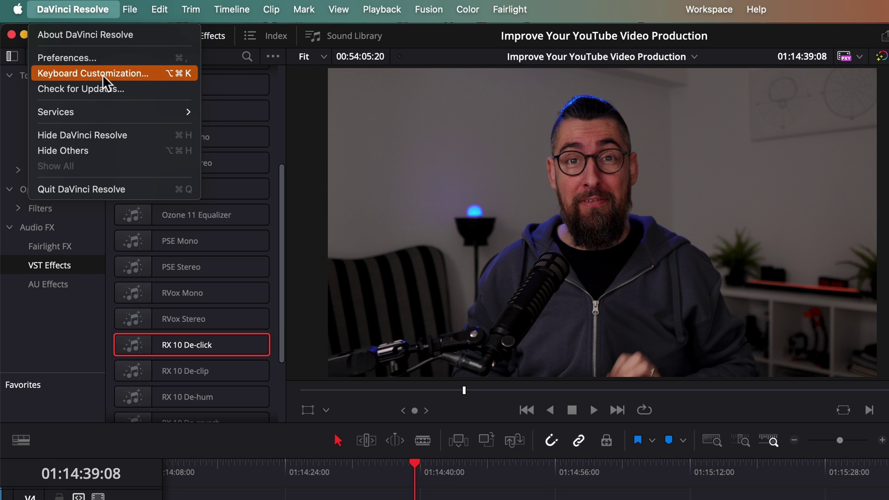
left_click(144, 74)
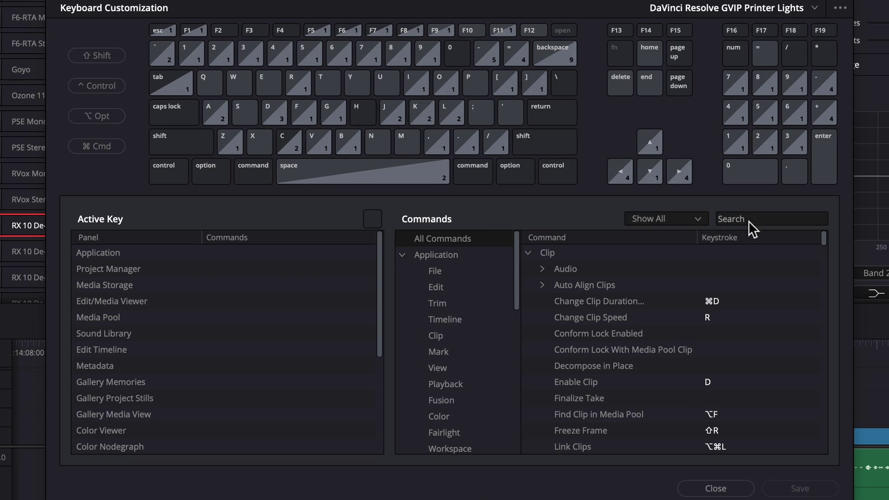
left_click(748, 221)
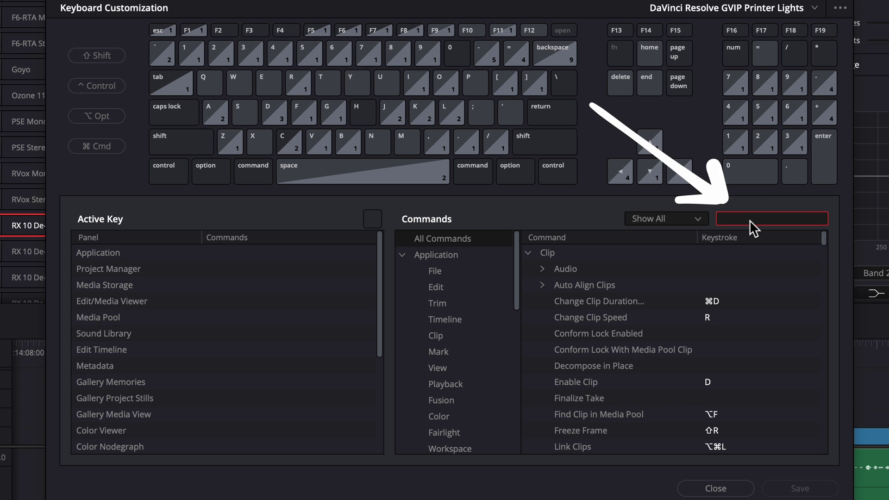
type("split clip")
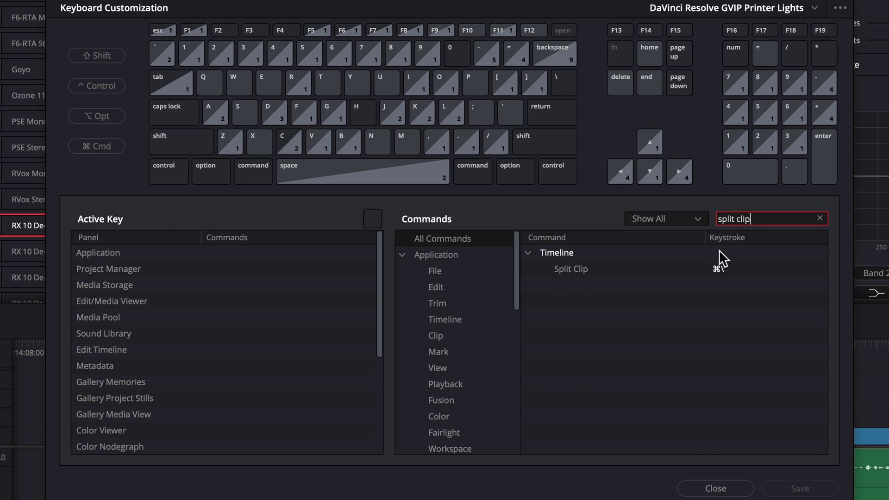
left_click(721, 271)
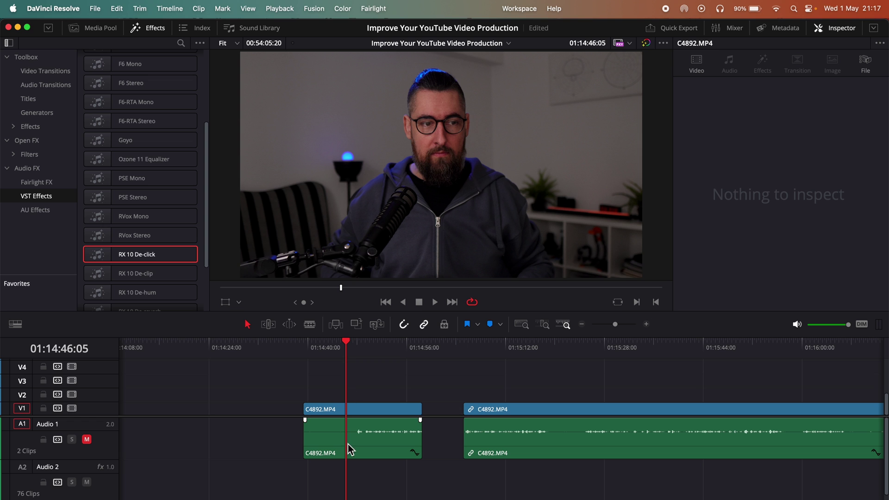
Step: Split the first C4892.MP4 clip at 01:14:46:13
left_click(351, 345)
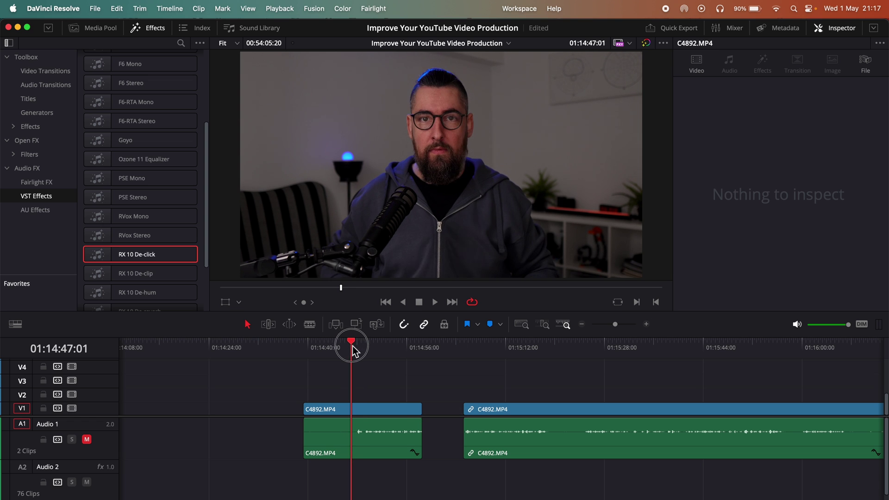
left_click_drag(352, 346, 351, 380)
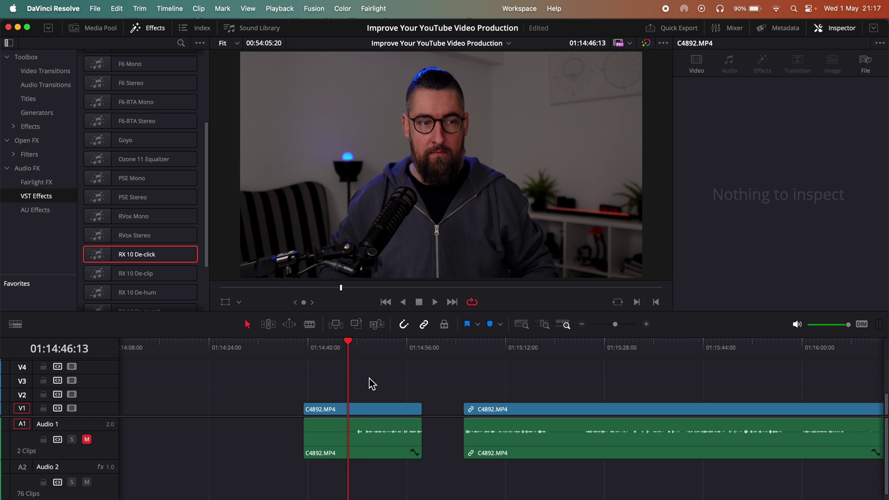
key("super+b")
Step: Select the middle video and audio pieces and move the playhead to around 01:14:56:03
left_click(366, 349)
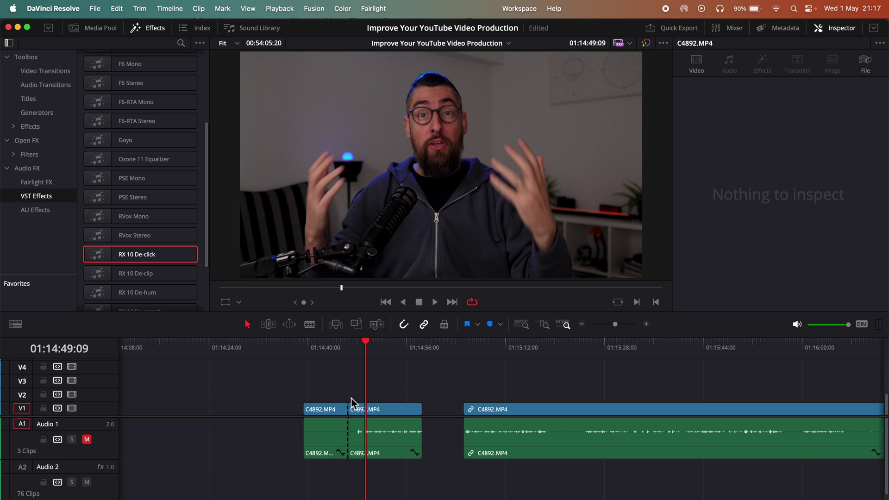
left_click(383, 410)
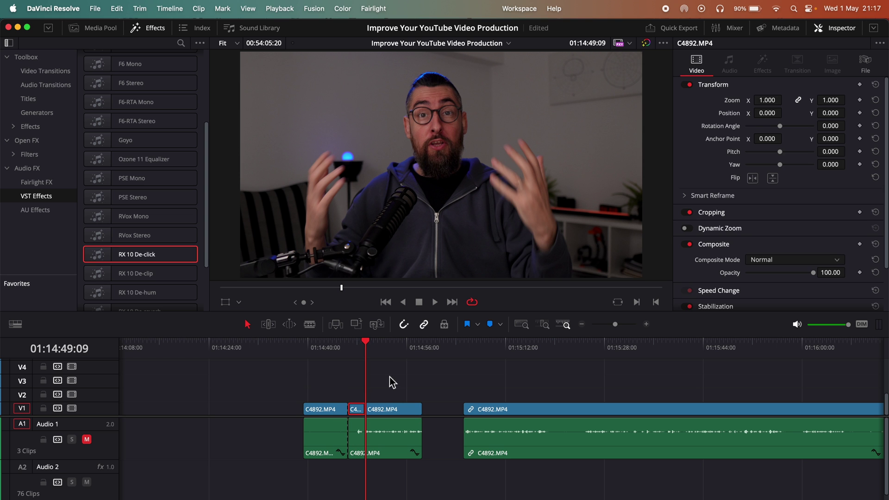
left_click(382, 429)
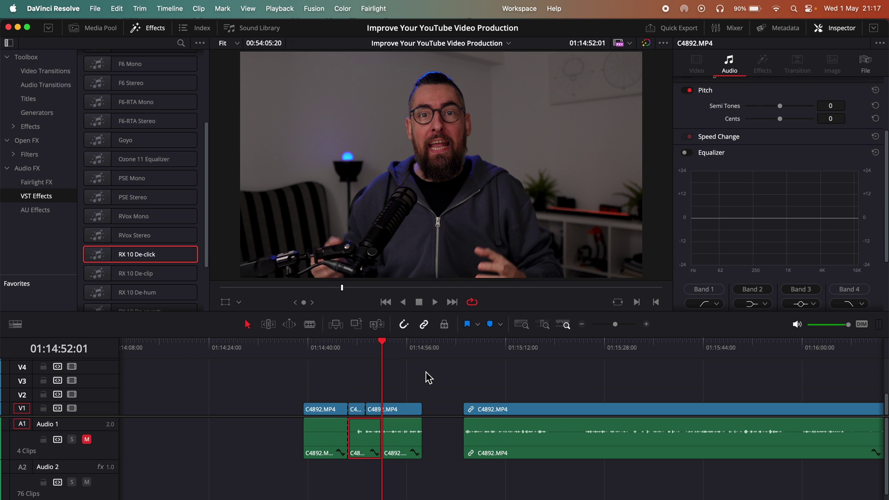
left_click(404, 349)
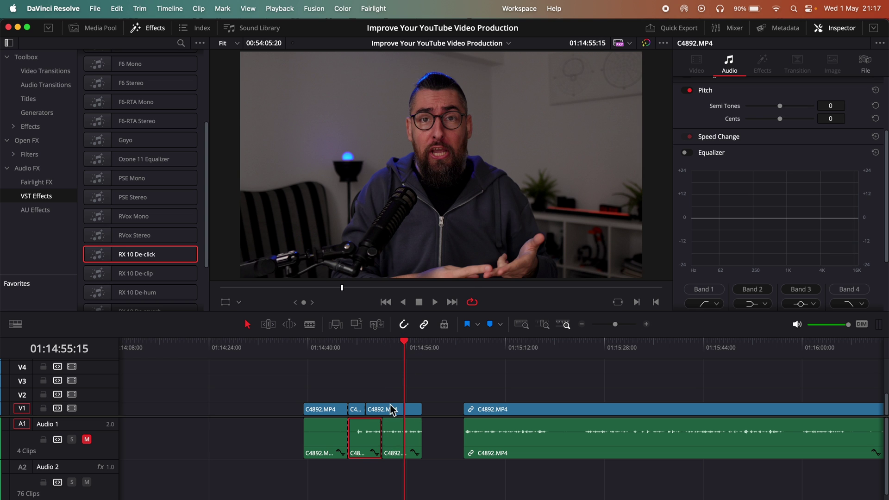
left_click_drag(416, 349, 407, 348)
left_click(421, 372)
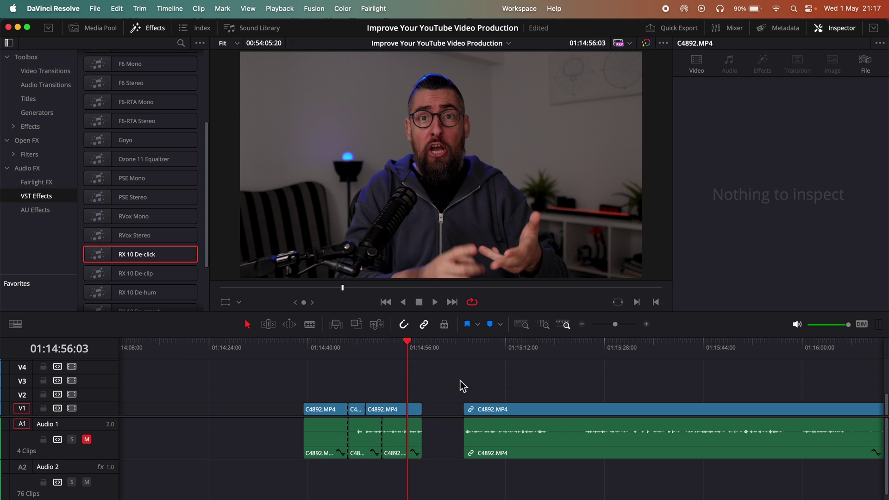
left_click(423, 349)
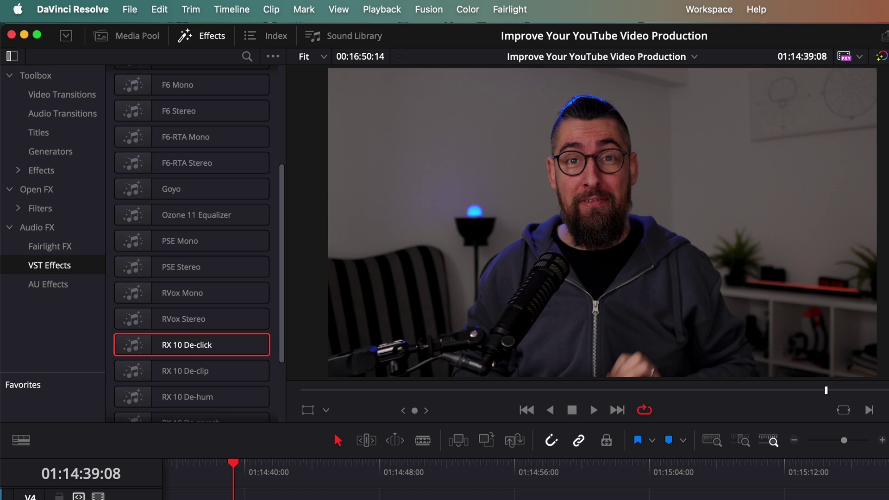
Step: Search Keyboard Customization for 'start to playhead' and expand the Trim > Ripple commands
left_click(96, 11)
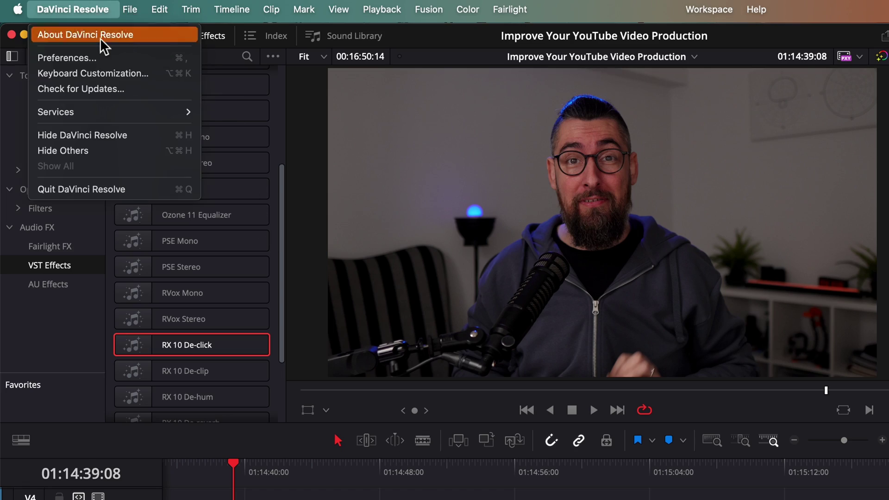
left_click(154, 74)
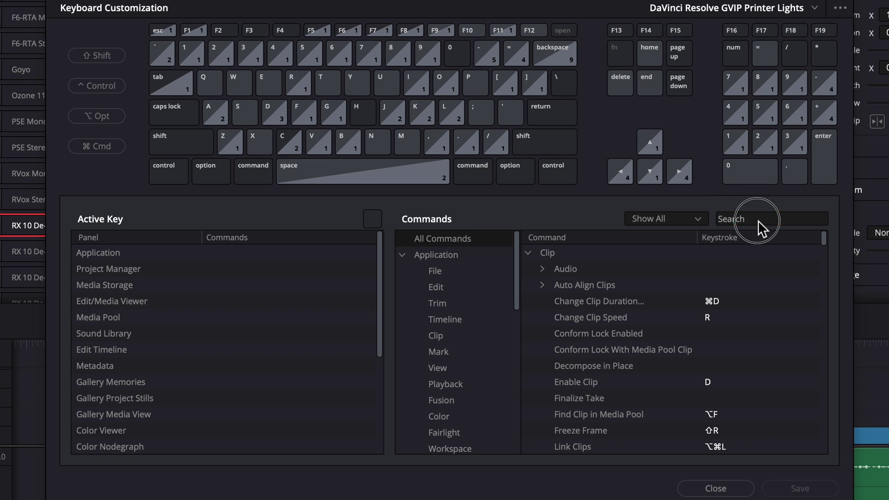
left_click(758, 220)
type("start to playhead")
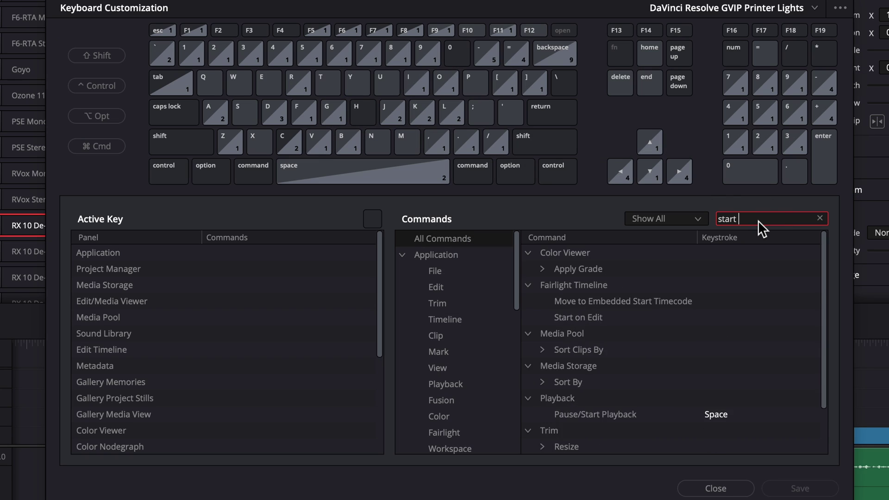
left_click(543, 285)
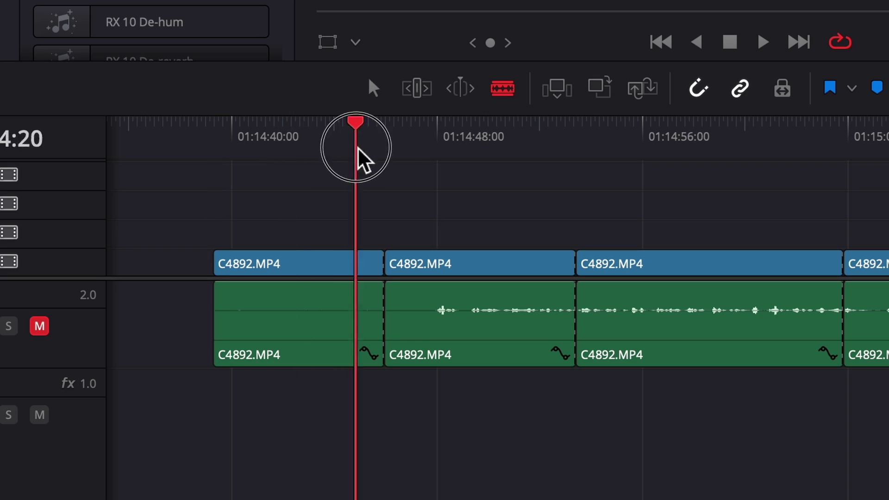
Step: Ripple-trim the C4892.MP4 pieces at 01:14:47:14 and the next cut point
left_click_drag(357, 153, 426, 154)
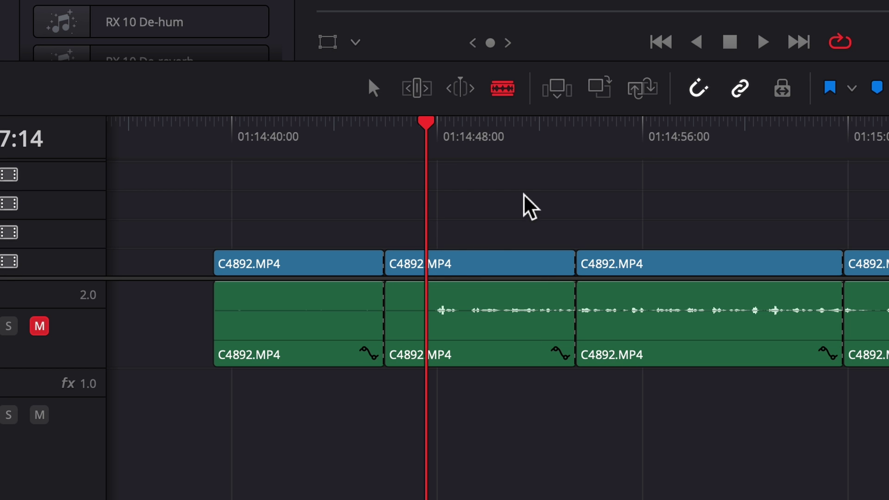
key("ctrl+shift+bracketleft")
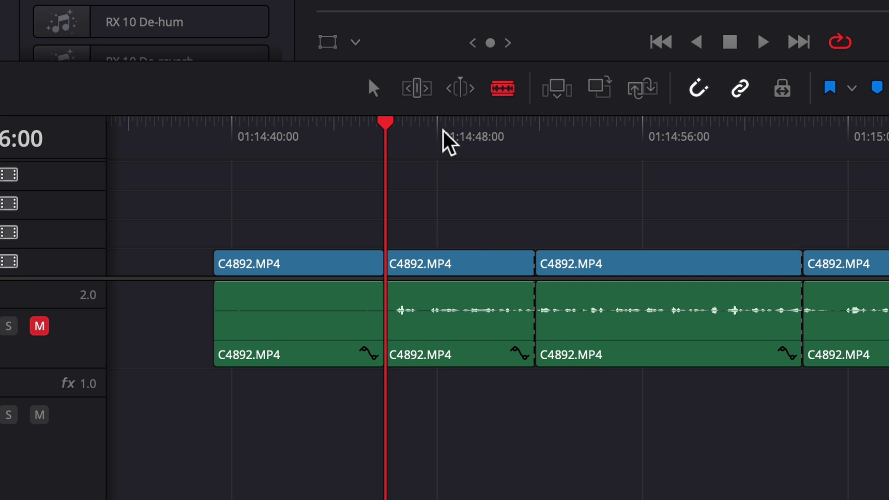
left_click_drag(444, 135, 429, 132)
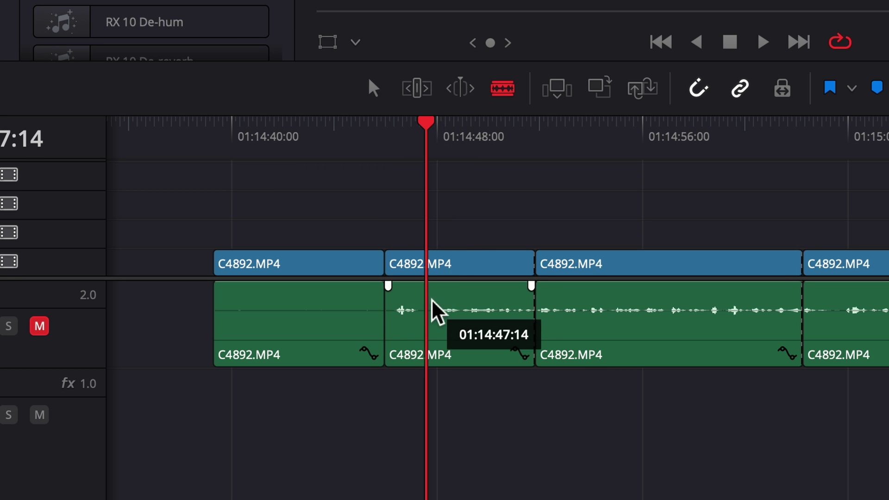
key("shift+]")
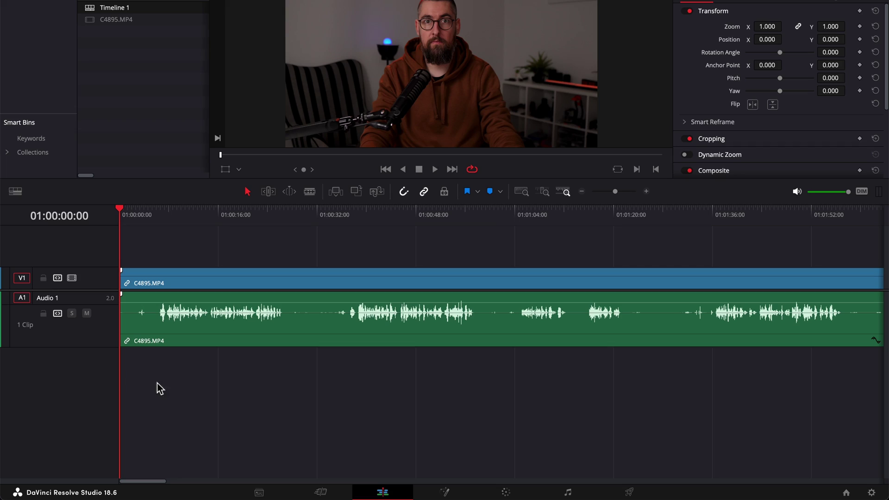
Step: Add a mono A2, a stereo A3 and a mono A4 audio track to the timeline
right_click(73, 371)
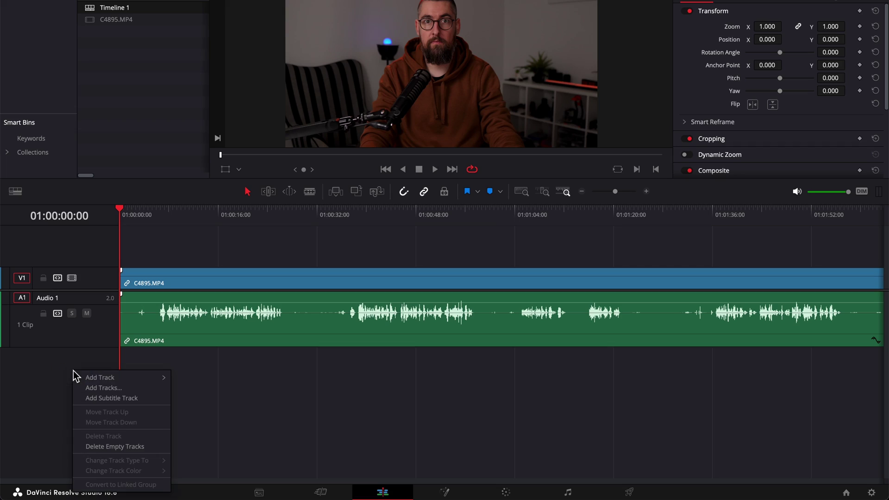
mouse_move(109, 379)
left_click(177, 377)
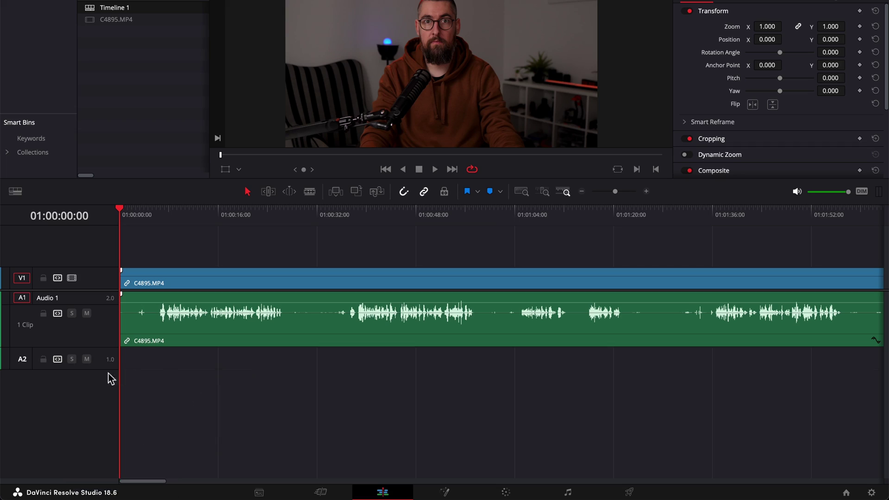
right_click(87, 385)
mouse_move(173, 274)
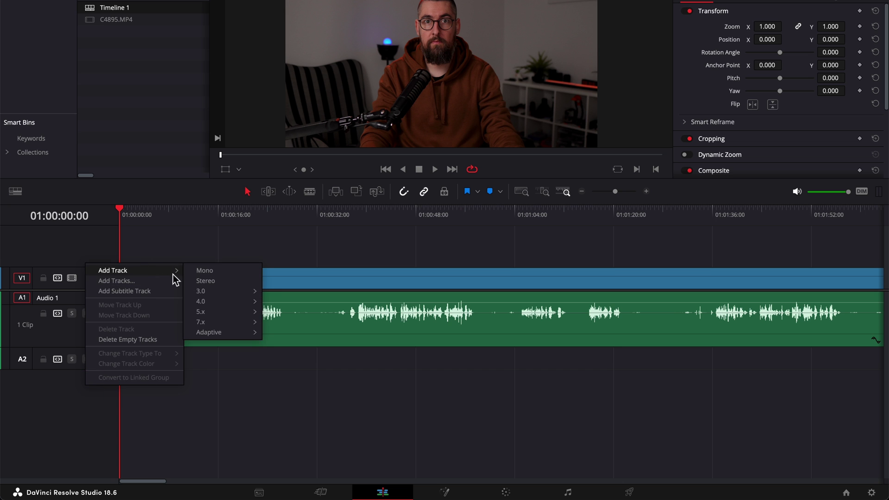
left_click(227, 285)
right_click(93, 407)
mouse_move(172, 292)
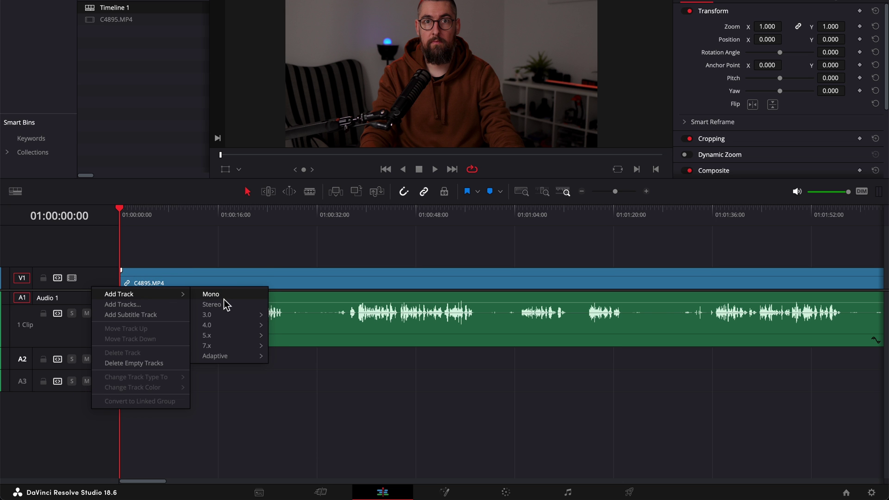
left_click(224, 298)
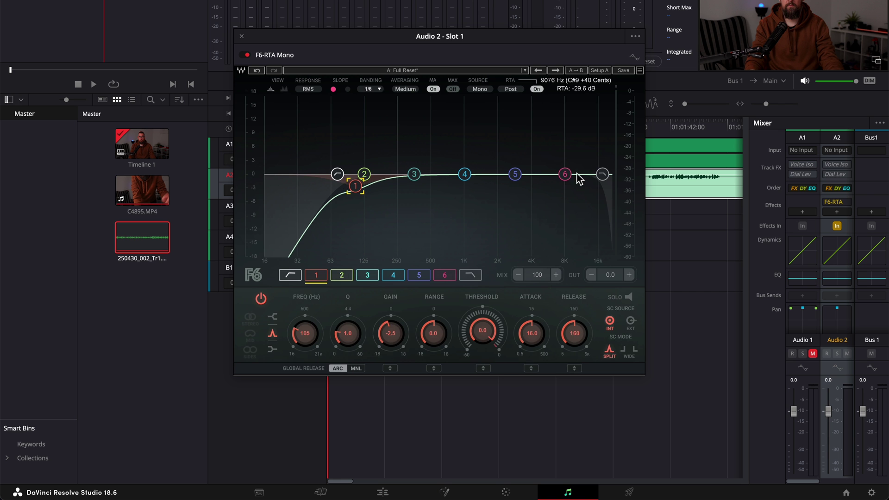
Step: Add a Limiter effect to Audio 2
left_click(566, 175)
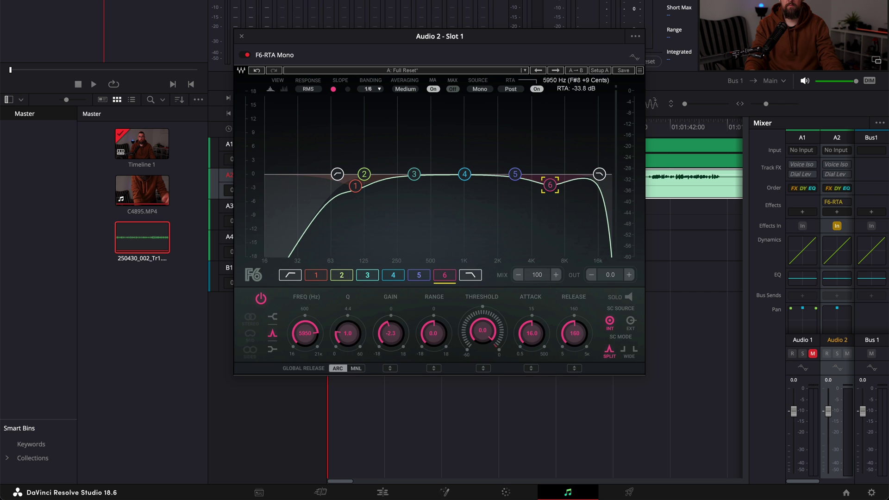
left_click(837, 212)
left_click(844, 302)
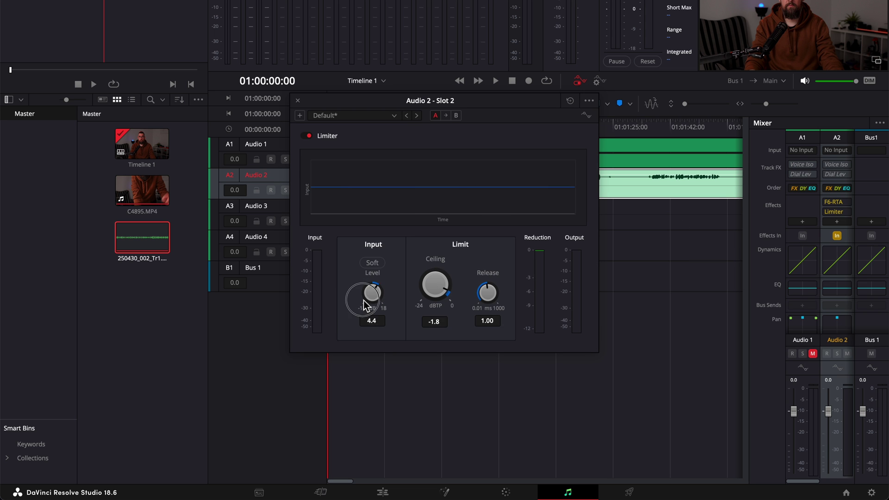
left_click(298, 101)
Step: Enable Audio 2's compressor (threshold -18.5 dB, 4 dB make-up gain), limiter and expander dynamics
double_click(837, 261)
left_click(419, 238)
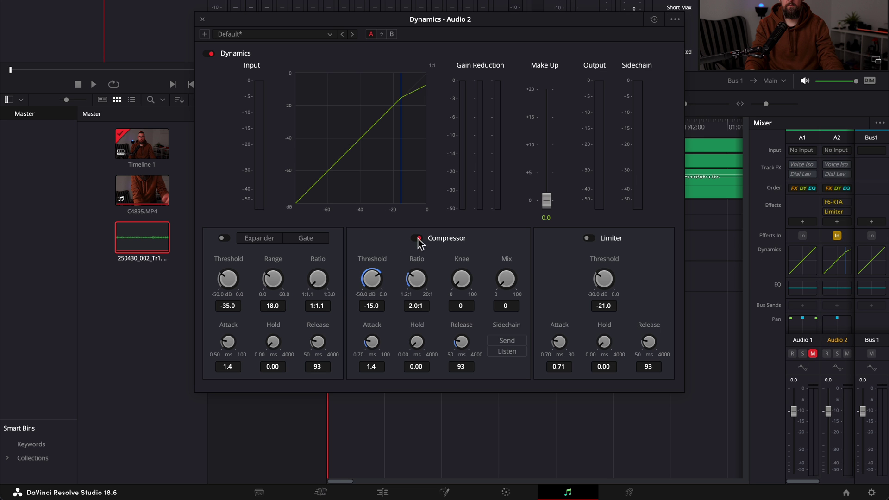
left_click_drag(372, 279, 410, 280)
left_click_drag(547, 200, 547, 178)
left_click(589, 238)
left_click_drag(604, 279, 612, 260)
left_click(224, 238)
left_click_drag(227, 278, 285, 252)
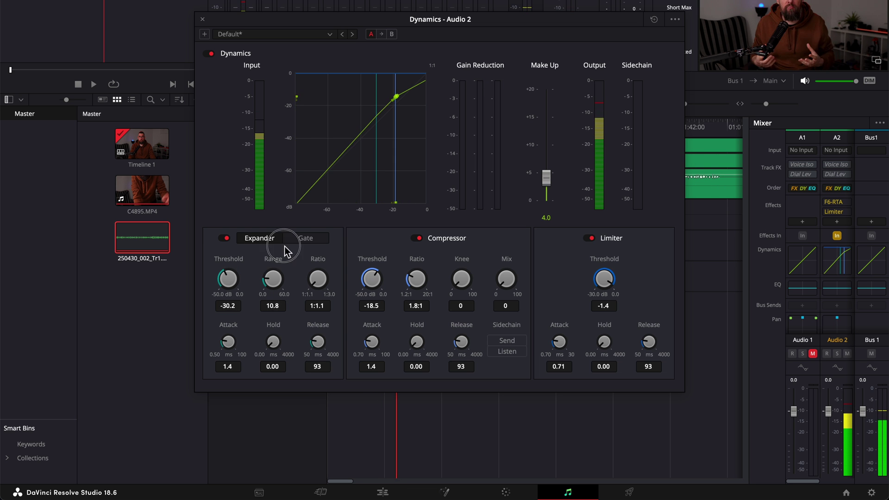
left_click(202, 19)
Step: Add the VOX plugin to Audio 2
left_click(837, 209)
mouse_move(837, 351)
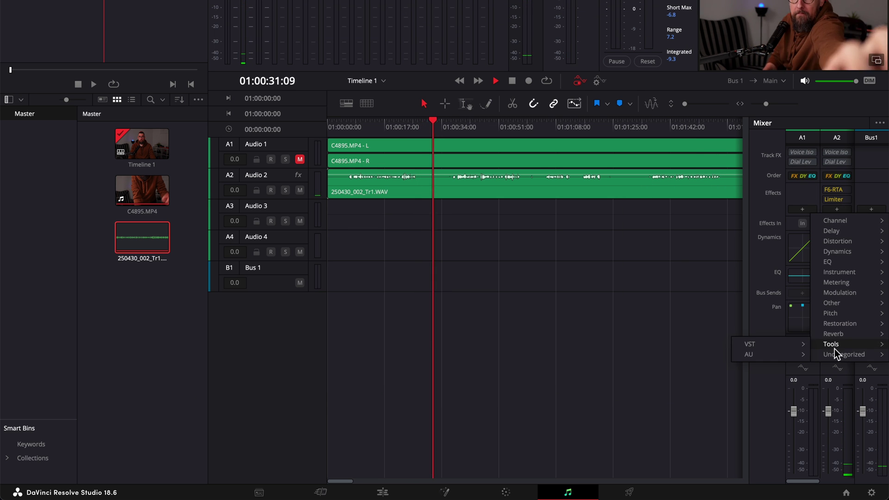
left_click(695, 343)
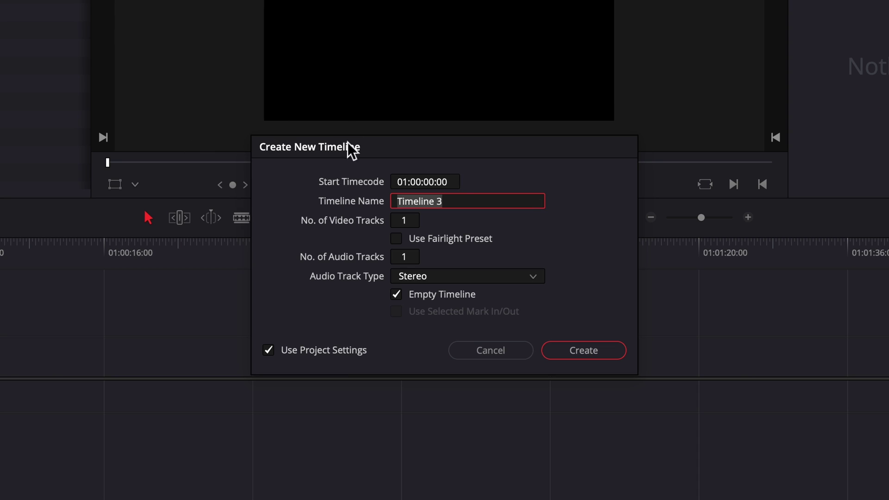
Step: Create the empty 'Audio Template' timeline with one video and one stereo audio track
left_click(397, 239)
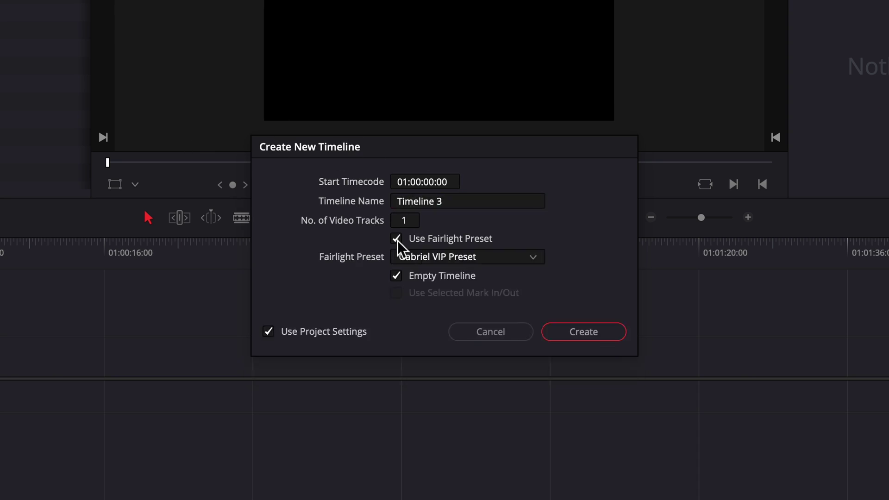
left_click(493, 259)
left_click(471, 278)
left_click(588, 334)
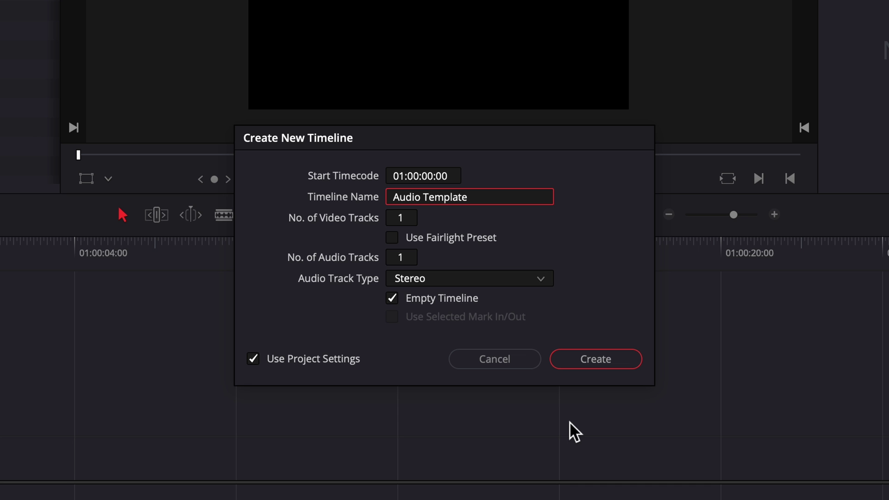
left_click(587, 361)
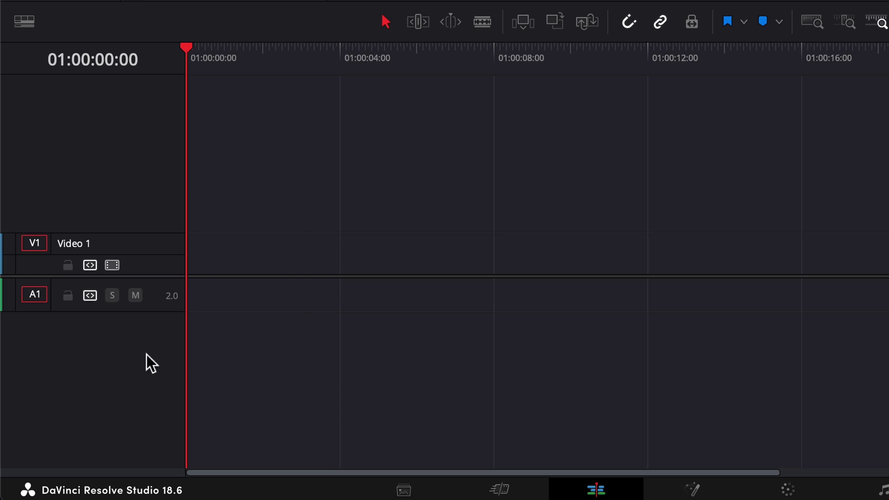
Step: Add a taller mono A2 track named Voice and bring up Add Tracks for 2 stereo tracks
right_click(142, 354)
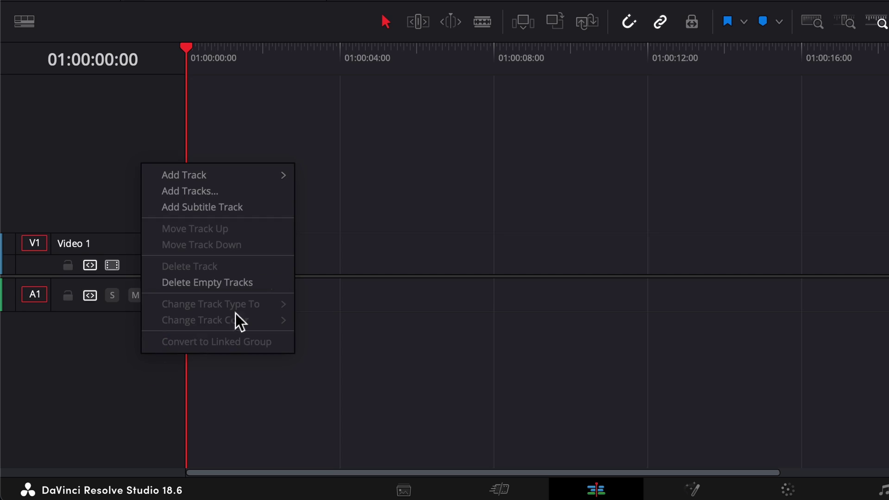
mouse_move(281, 176)
left_click(322, 180)
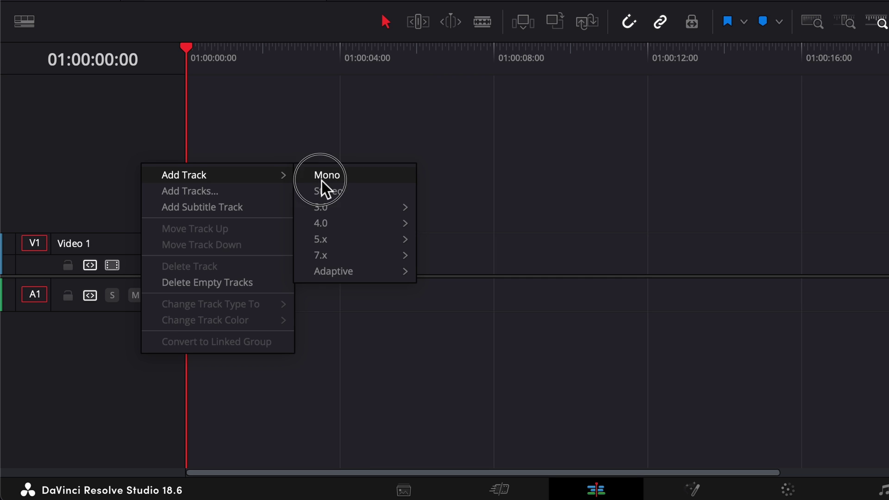
left_click_drag(162, 345, 165, 383)
left_click(143, 323)
type("Voice")
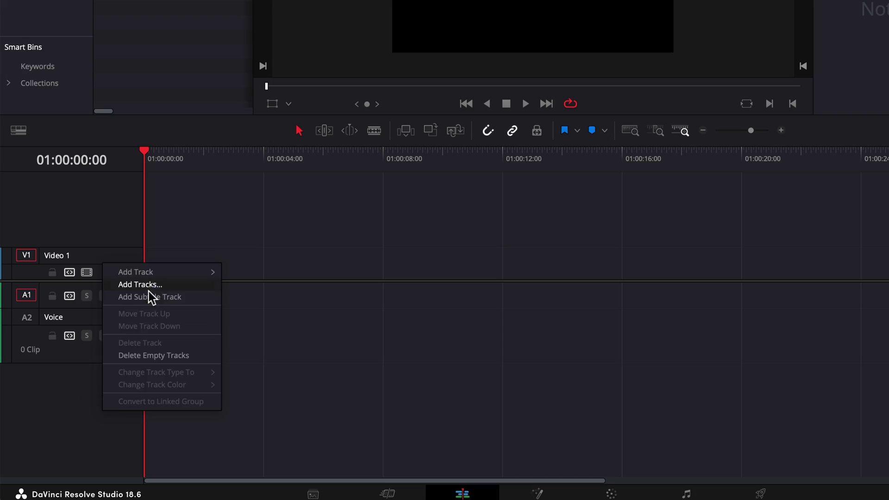
left_click(153, 287)
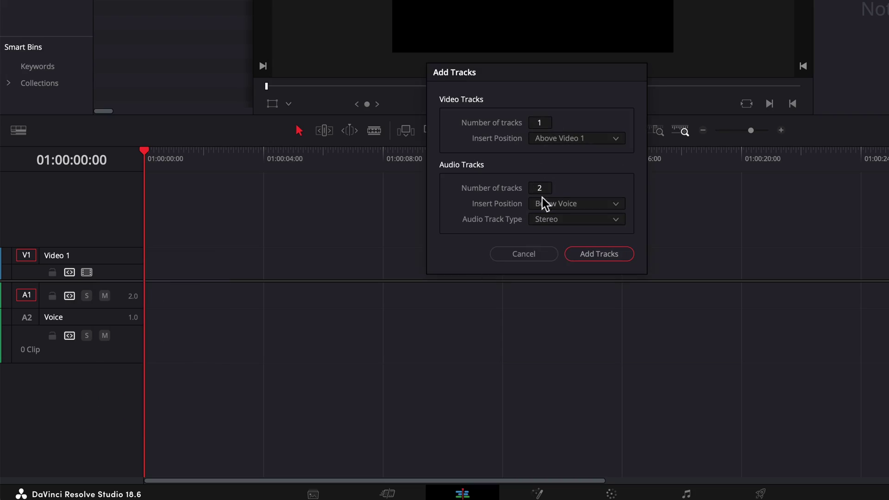
Step: Add two taller stereo tracks, FX1 and FX2
left_click(619, 259)
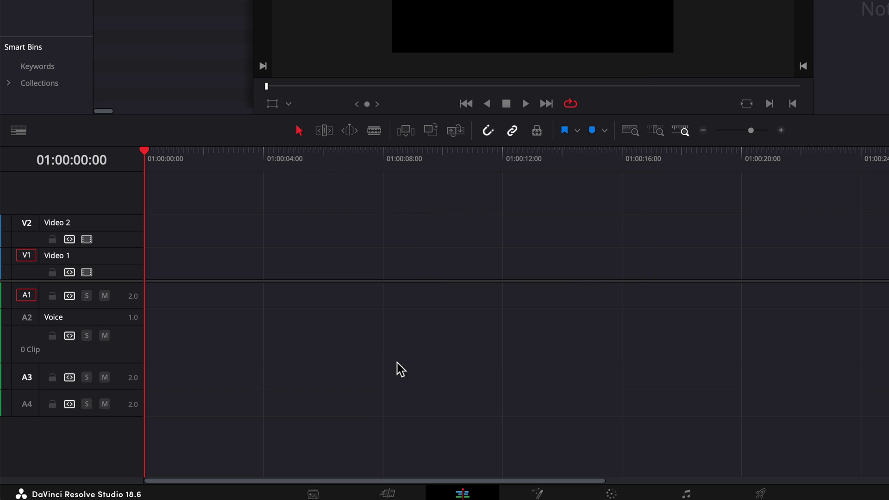
left_click_drag(132, 390, 120, 416)
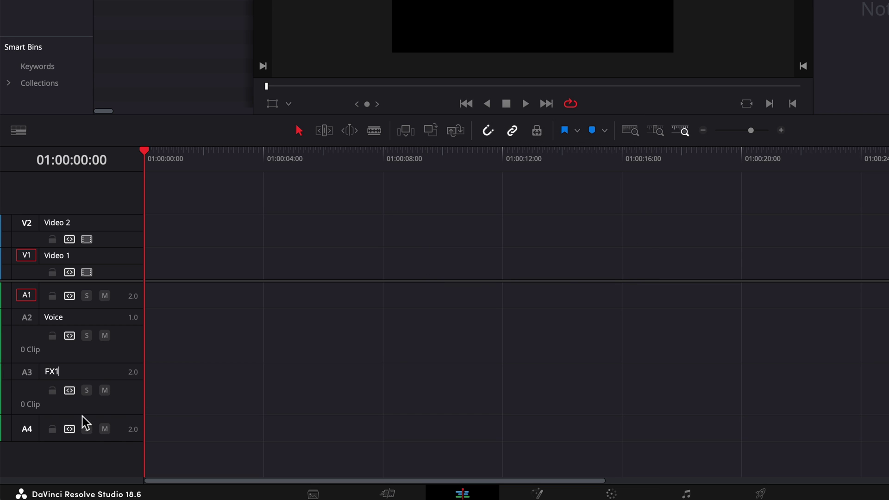
left_click_drag(88, 442, 114, 461)
double_click(65, 423)
type("FX2")
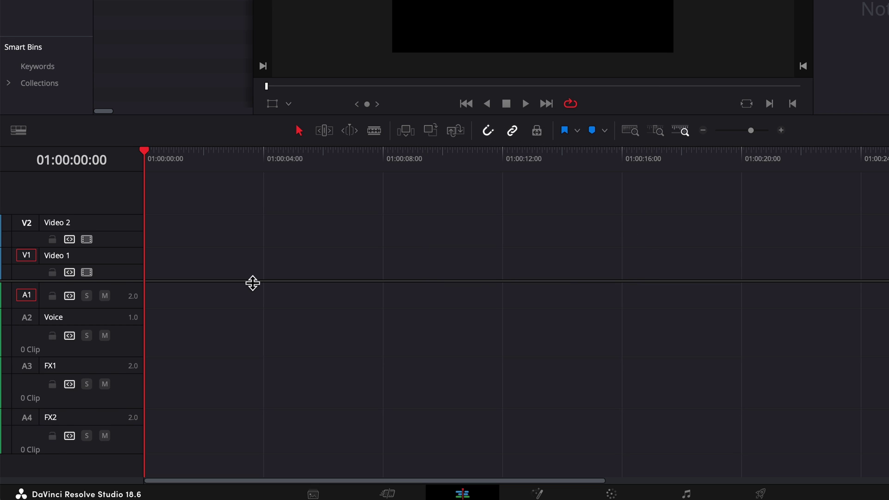
scroll(241, 308, "down", 2)
Step: Add two more stereo tracks named Music 1 and Music 2, and apply RX 10 De-click to Voice
right_click(80, 430)
left_click(116, 298)
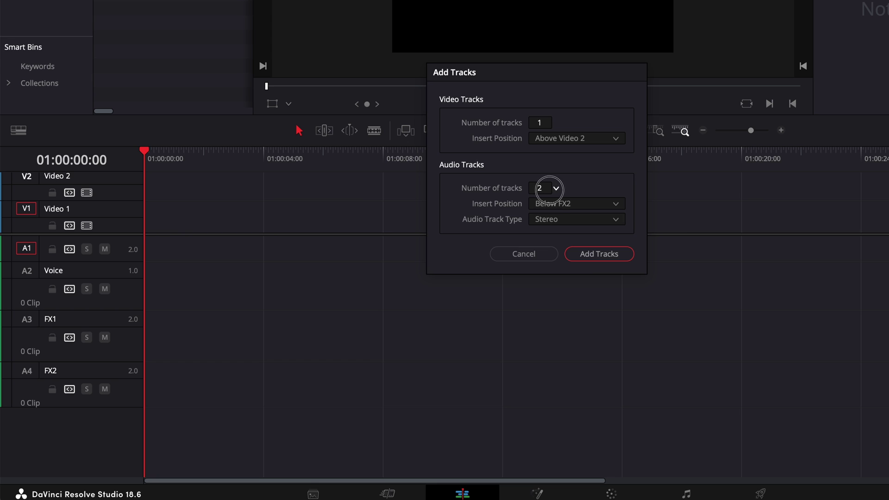
left_click(577, 255)
double_click(63, 422)
left_click_drag(129, 445, 93, 472)
type("Music 1")
left_click(76, 436)
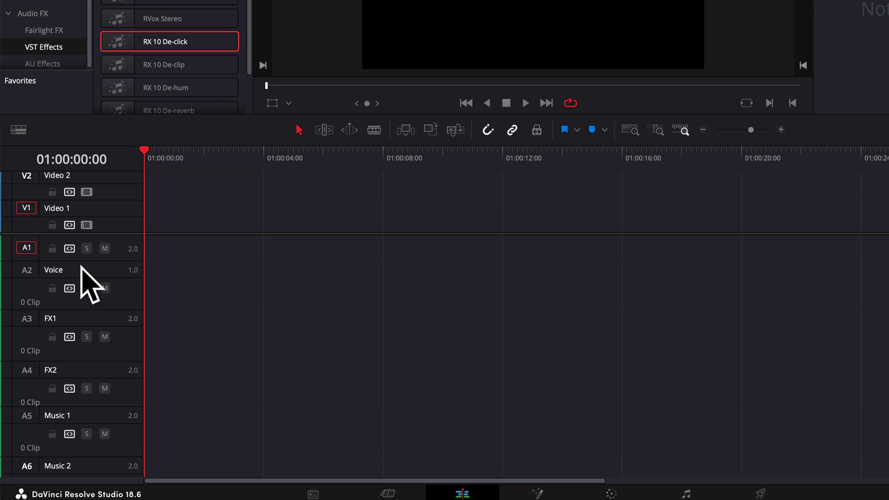
left_click_drag(179, 44, 114, 292)
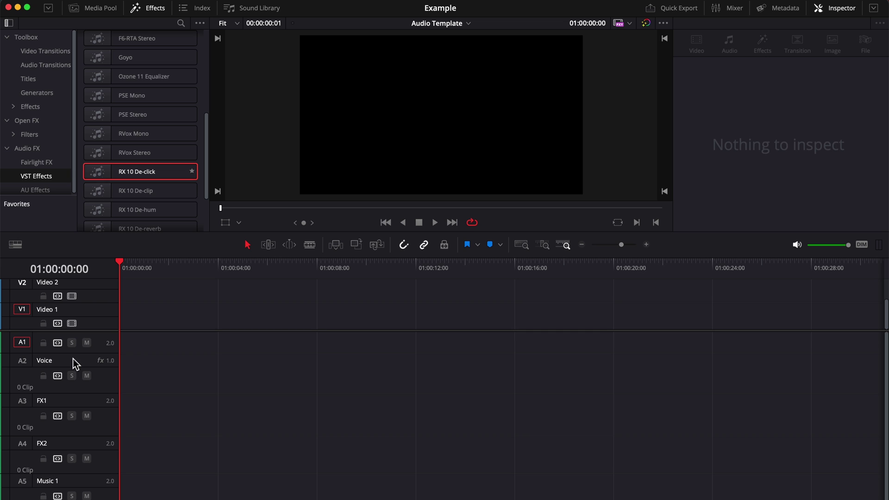
Step: Check the Voice track's effect, then add the F6-RTA Mono EQ to Audio 2
left_click(73, 364)
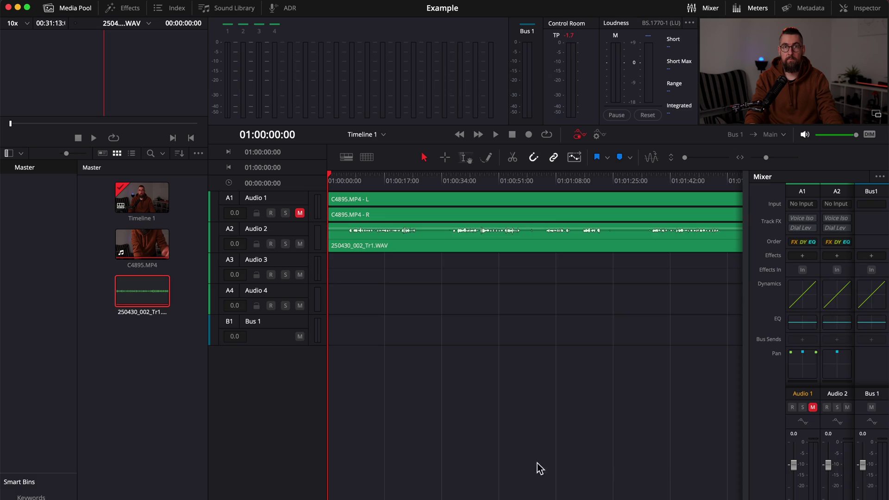
left_click(672, 236)
left_click(837, 256)
mouse_move(830, 308)
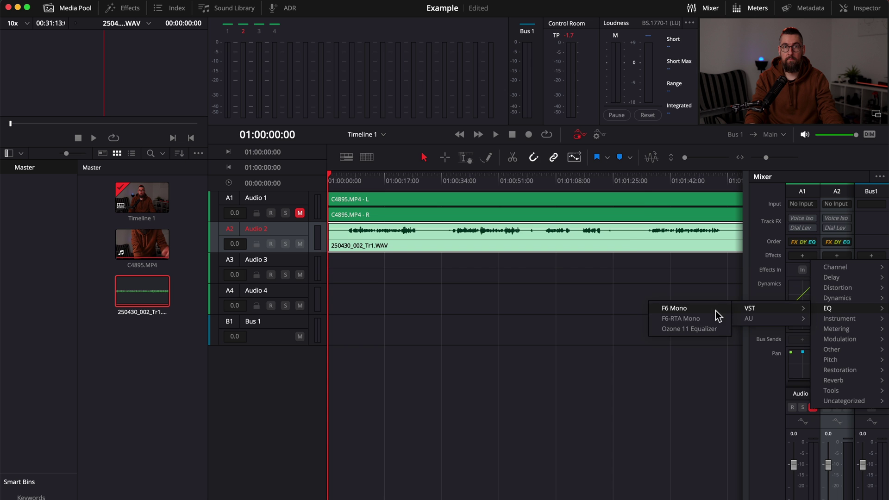
left_click(718, 312)
left_click(241, 90)
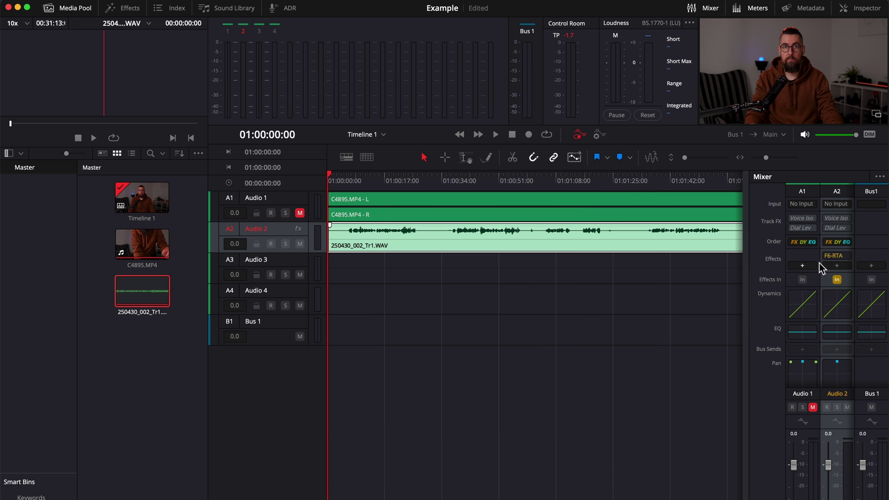
Step: Add a Limiter effect to Audio 2
left_click(837, 265)
left_click(848, 366)
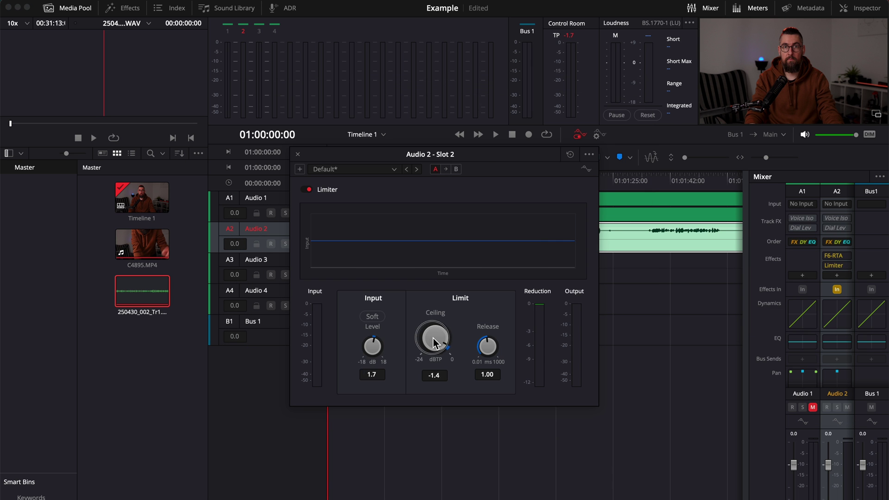
key("super+w")
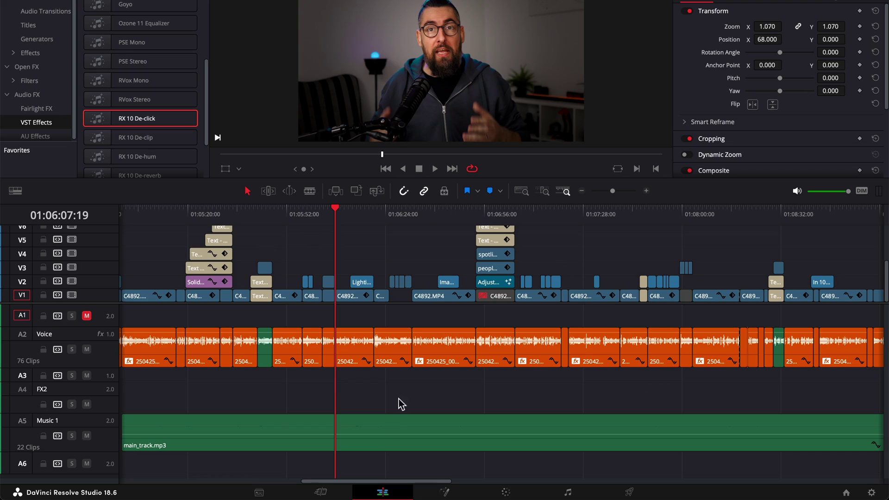
Step: In the Fairlight Presets Library, filter to Fairlight Configuration Presets and save a new one as 'Example 1'
left_click(569, 492)
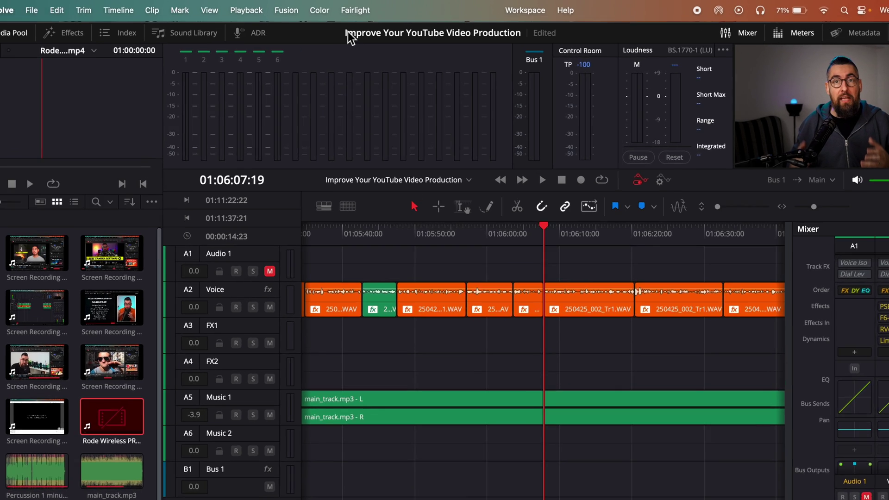
left_click(343, 6)
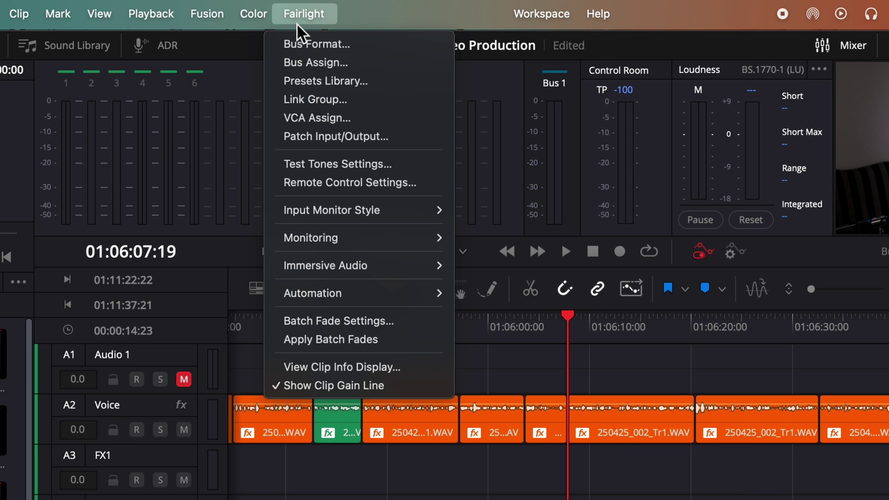
left_click(391, 79)
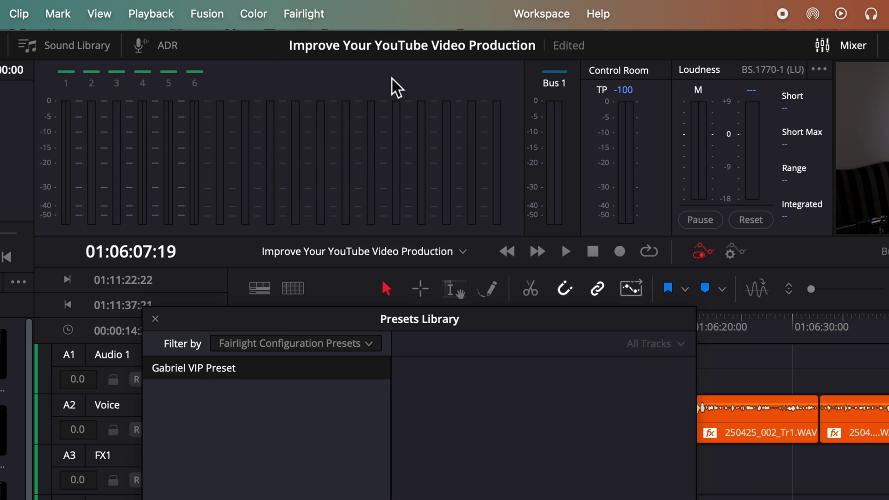
left_click(368, 109)
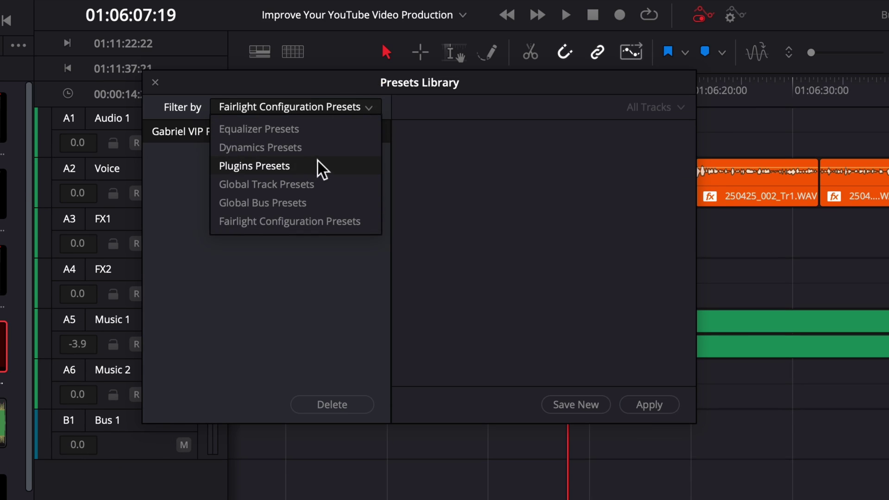
left_click(357, 230)
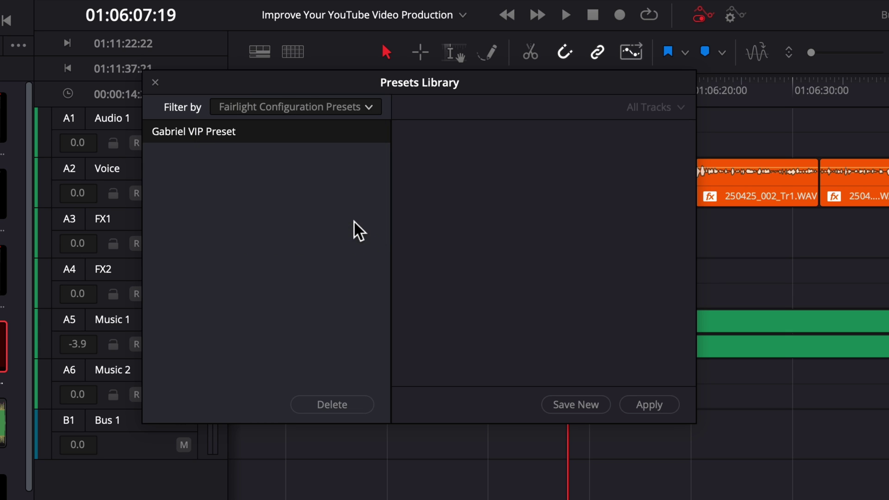
left_click(561, 406)
left_click(549, 287)
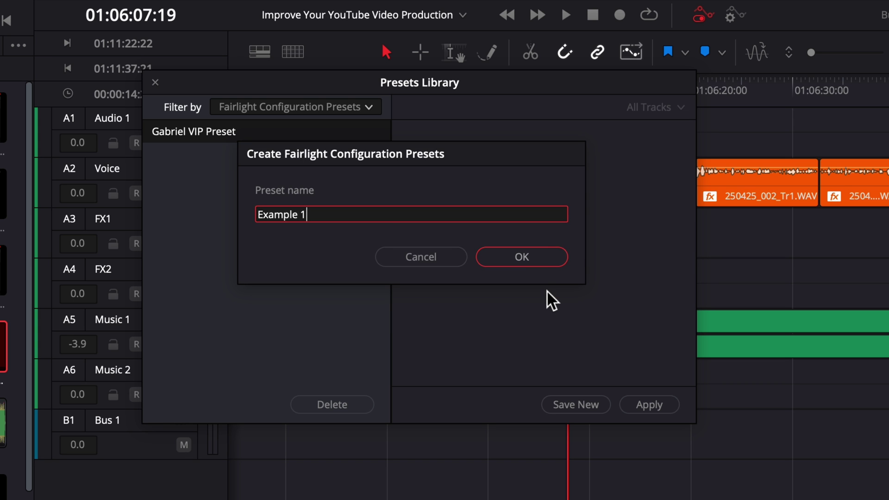
left_click(539, 262)
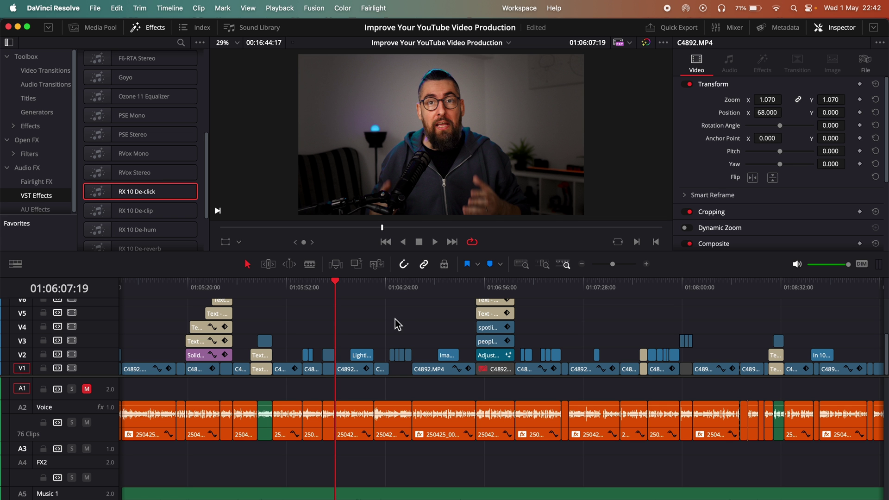
Step: Create Timeline 3 from File > New Timeline using the Example 1 Fairlight preset
left_click(95, 9)
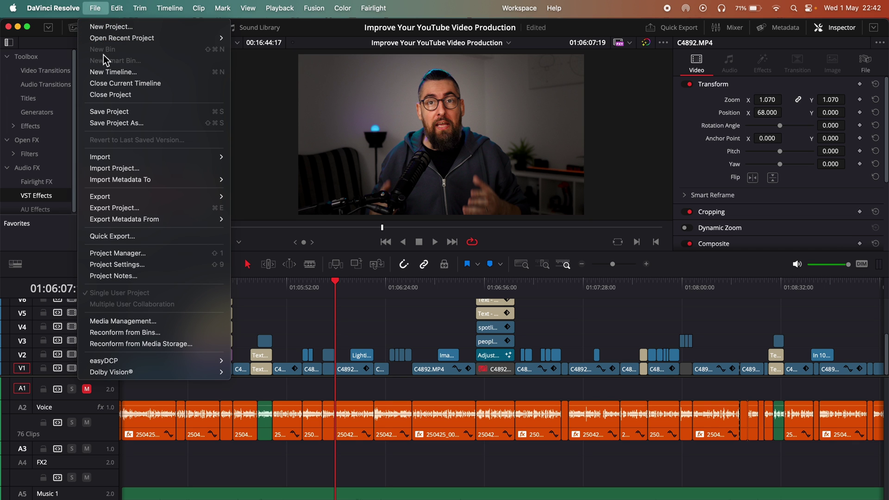
left_click(176, 72)
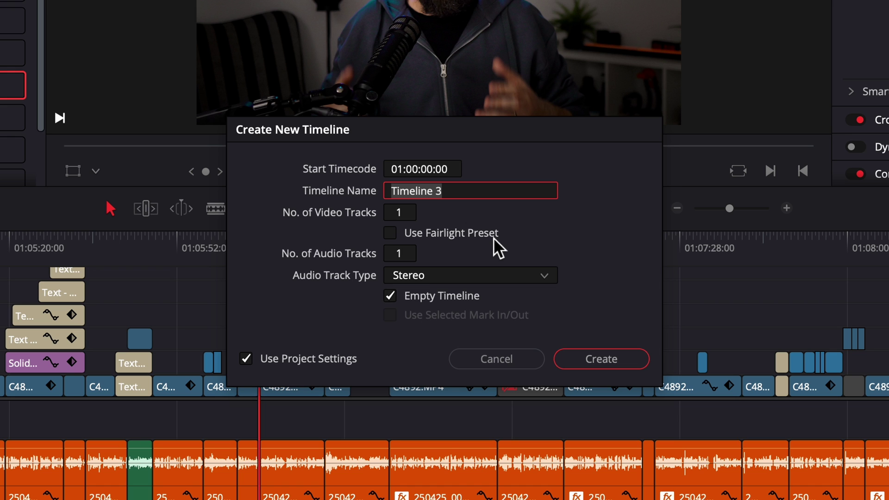
left_click(393, 235)
left_click(494, 257)
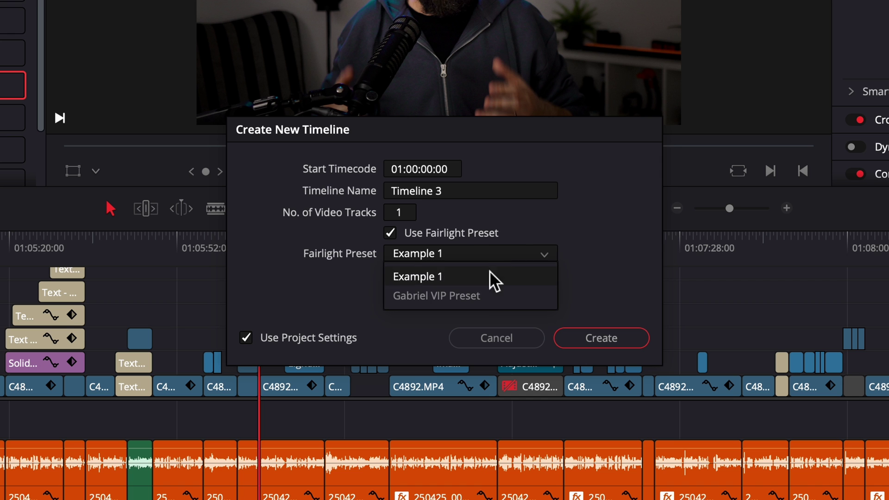
left_click(487, 278)
left_click(585, 338)
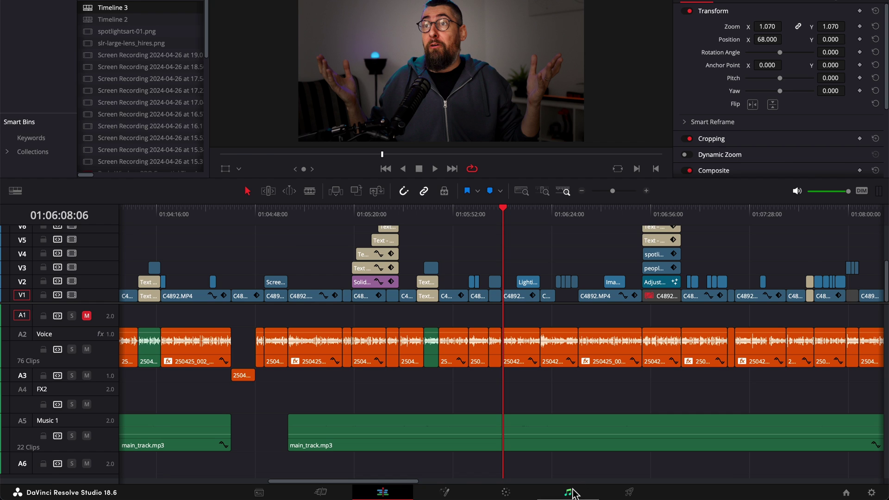
Step: Show the Fairlight Presets Library listing Example 1 alongside the VIP preset
left_click(568, 492)
left_click(374, 8)
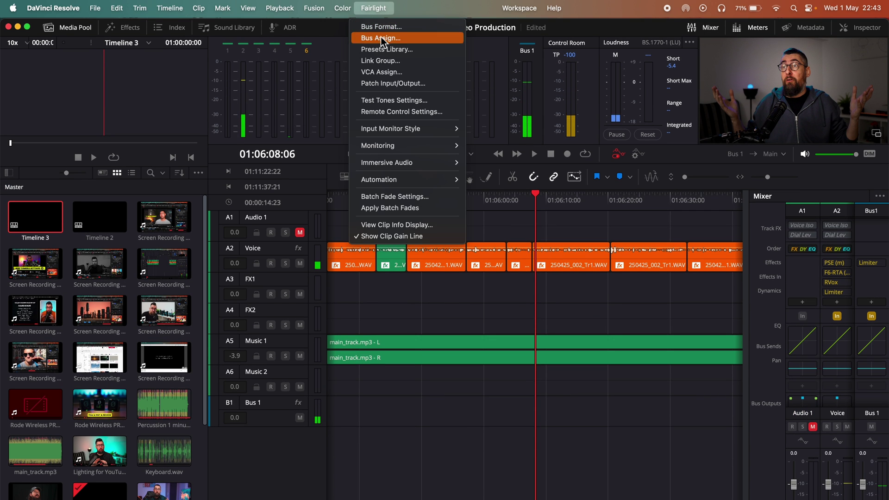
left_click(382, 49)
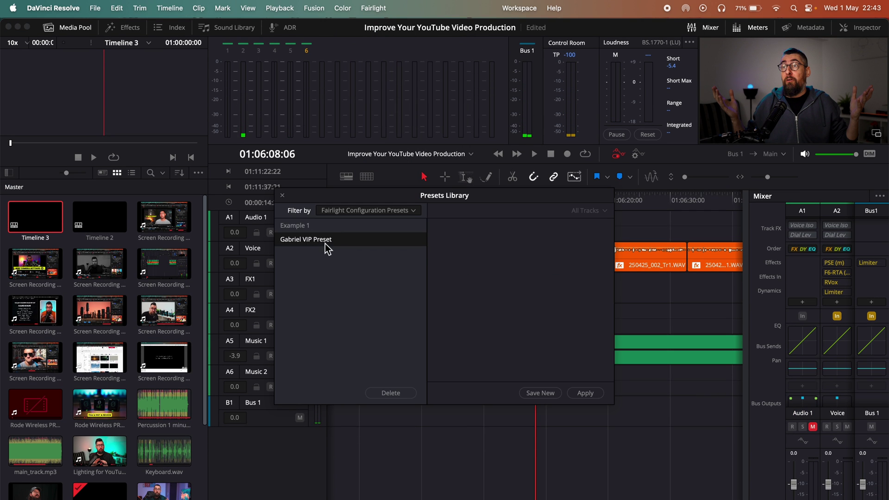